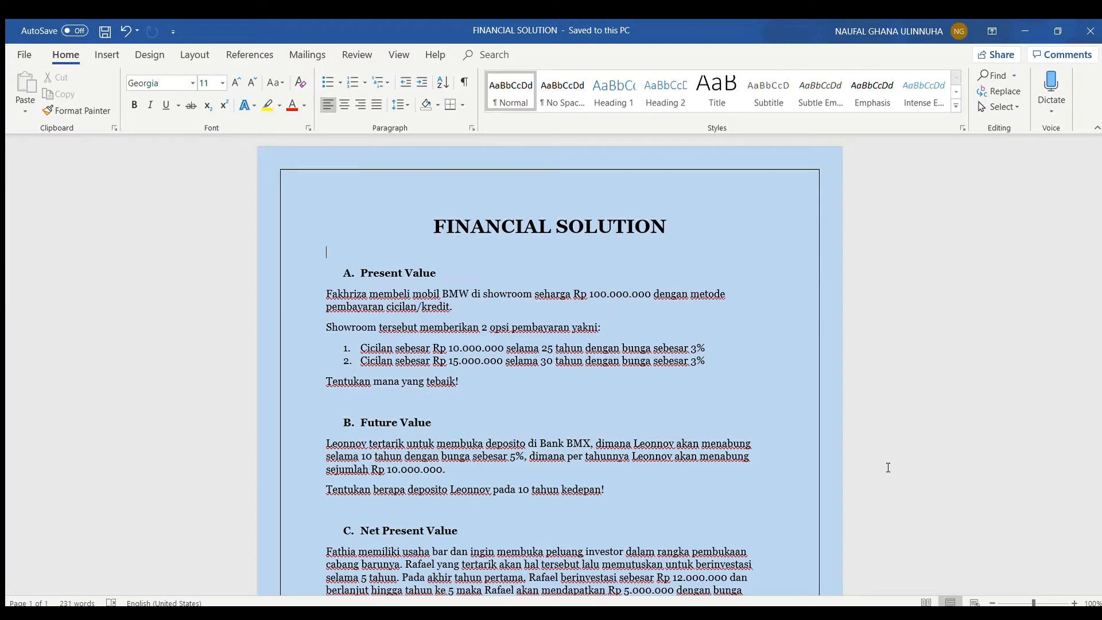
# Step: Read through the finance problems in the FINANCIAL SOLUTION document, from Present Value to RATE
pyautogui.scroll(-10, 888, 467)
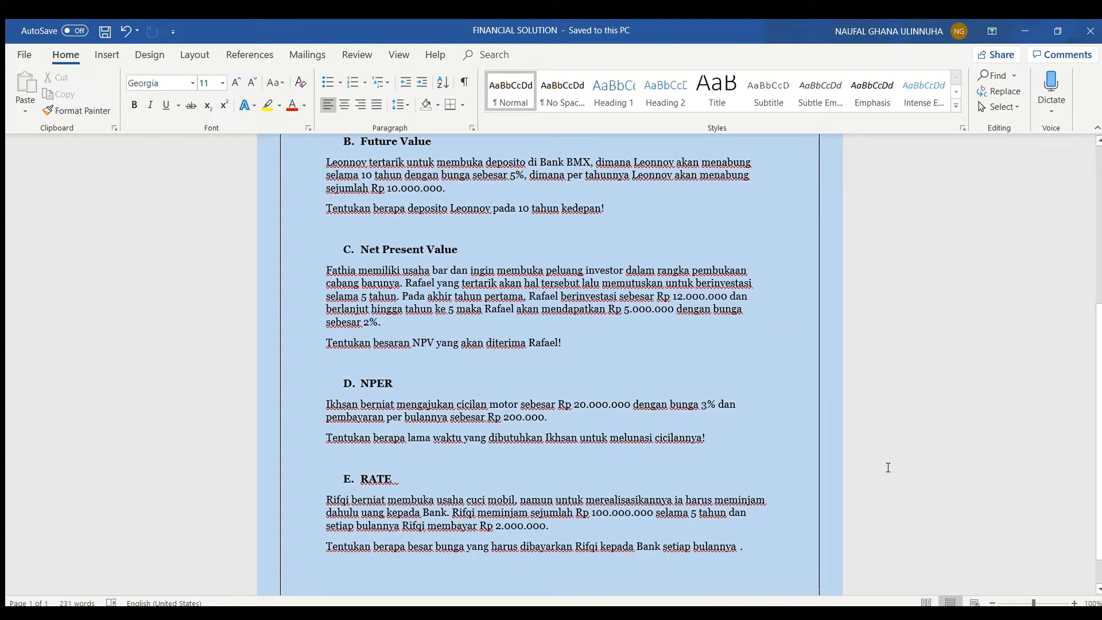
pyautogui.scroll(10, 888, 467)
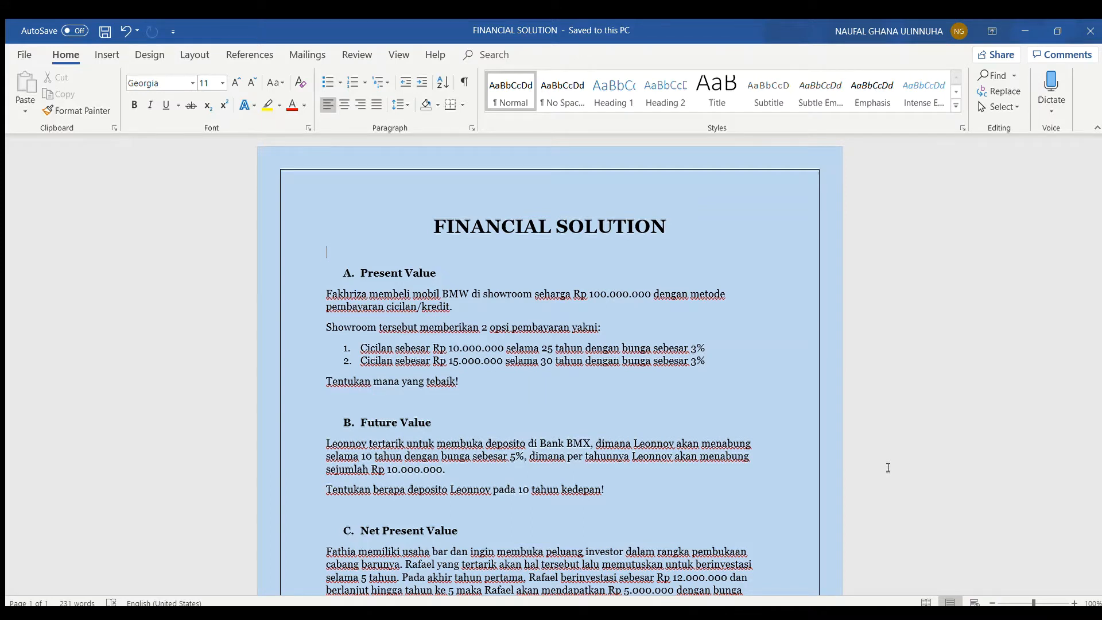
pyautogui.scroll(-3, 888, 467)
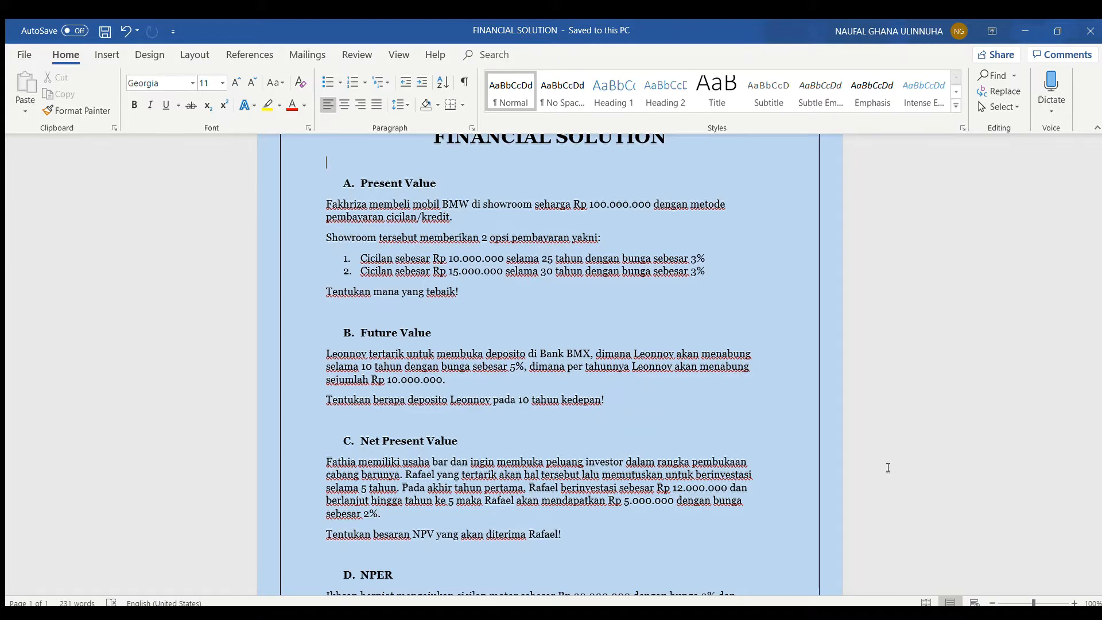
pyautogui.scroll(2, 888, 467)
pyautogui.scroll(-5, 888, 467)
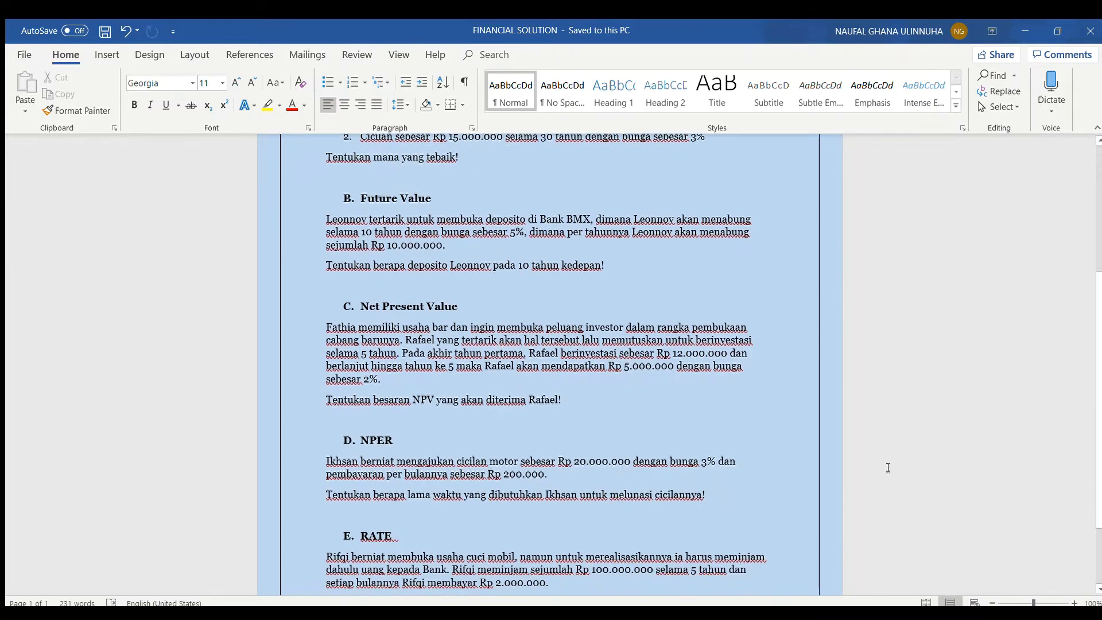
pyautogui.scroll(-2, 888, 467)
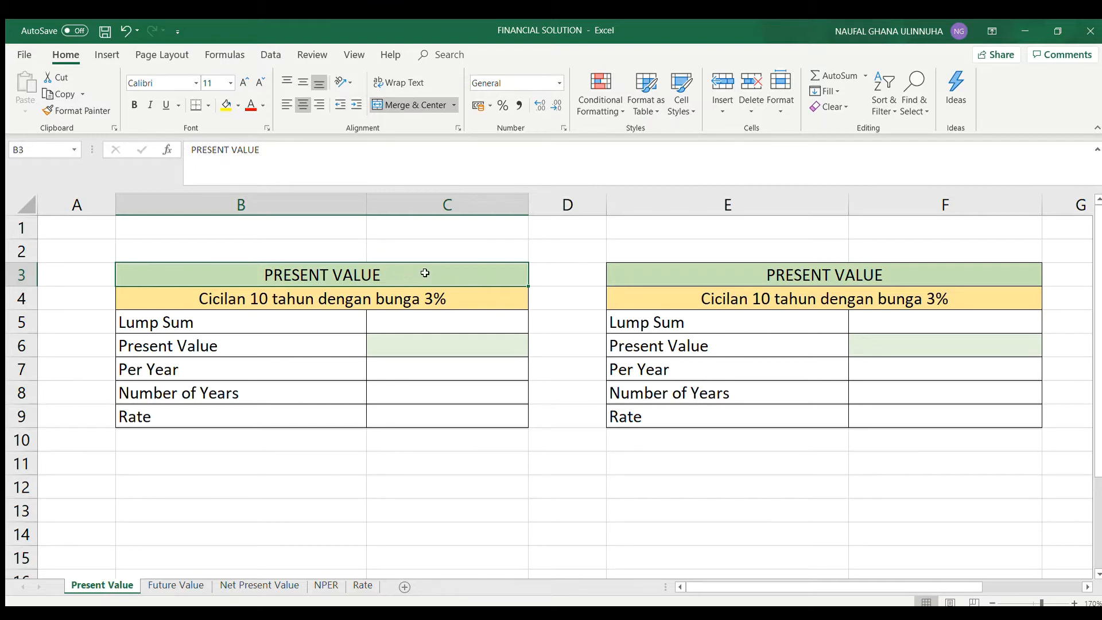
pyautogui.moveTo(431, 278); pyautogui.dragTo(438, 406)
pyautogui.click(680, 419)
pyautogui.moveTo(683, 426); pyautogui.dragTo(679, 281)
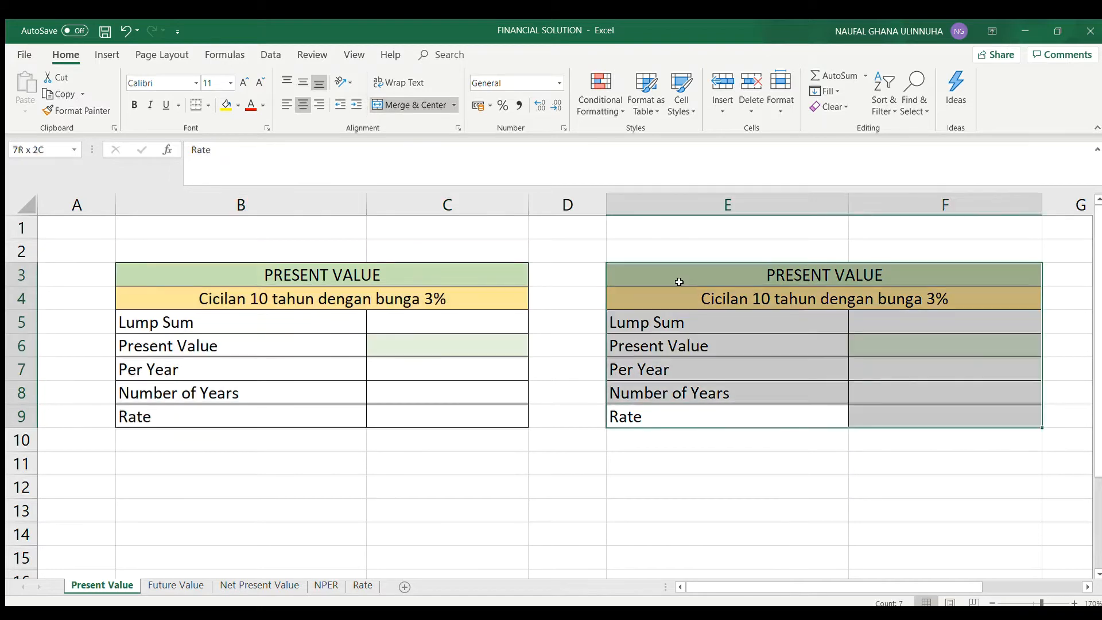
pyautogui.click(401, 287)
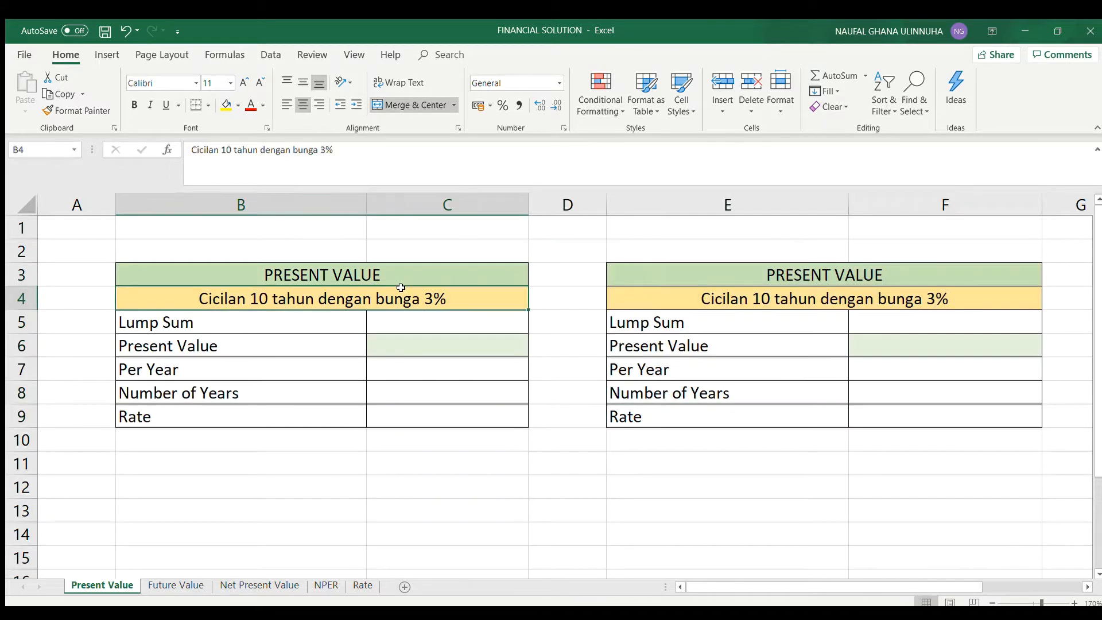
pyautogui.click(342, 278)
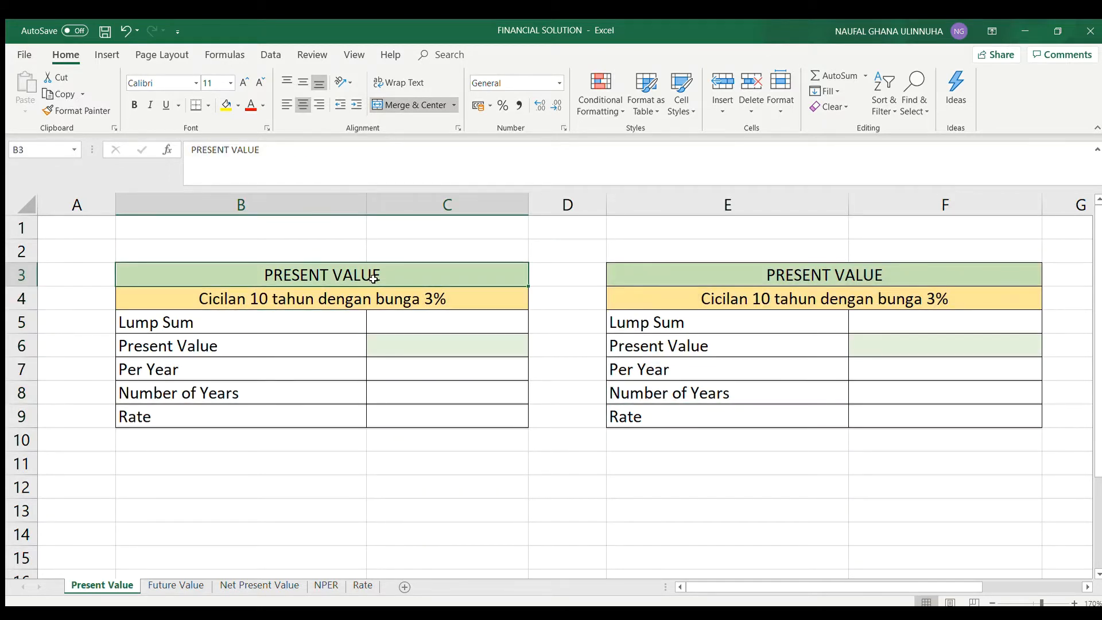
pyautogui.moveTo(267, 278); pyautogui.dragTo(267, 415)
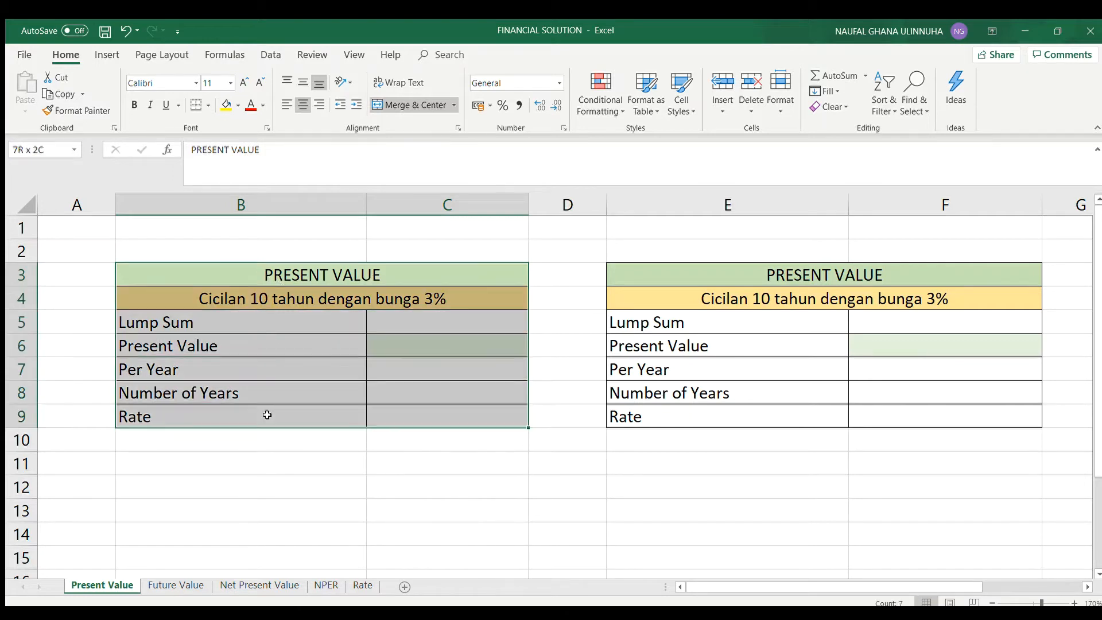
pyautogui.moveTo(620, 423); pyautogui.dragTo(621, 291)
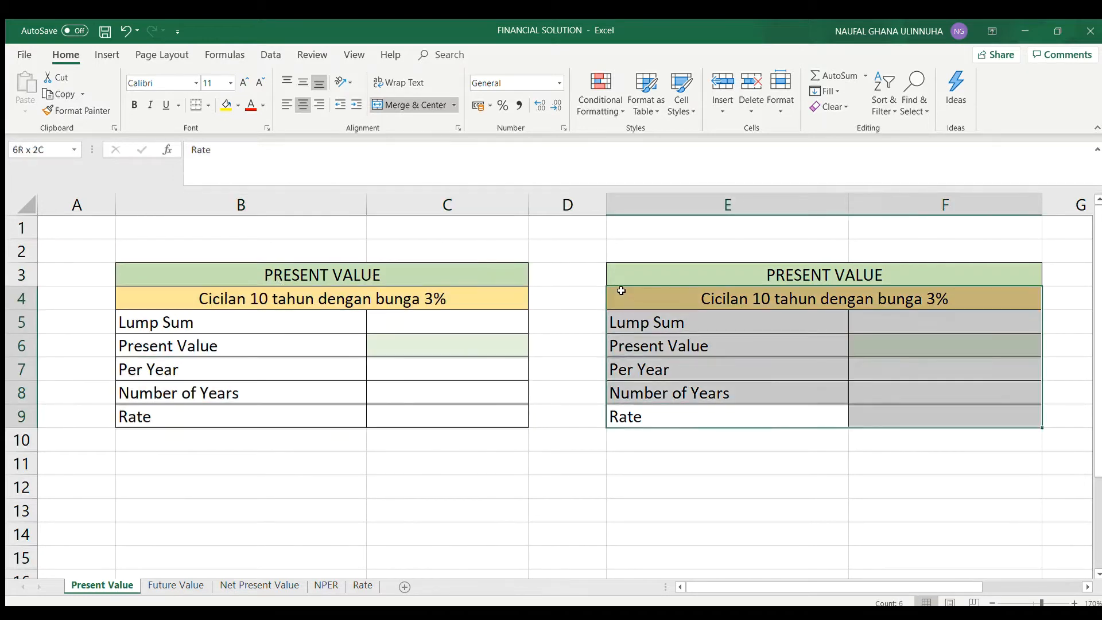
# Step: In the first Present Value table, enter a lump sum of 100000000 in C5 and a yearly payment of 10000000 in C7
pyautogui.click(308, 323)
pyautogui.click(428, 323)
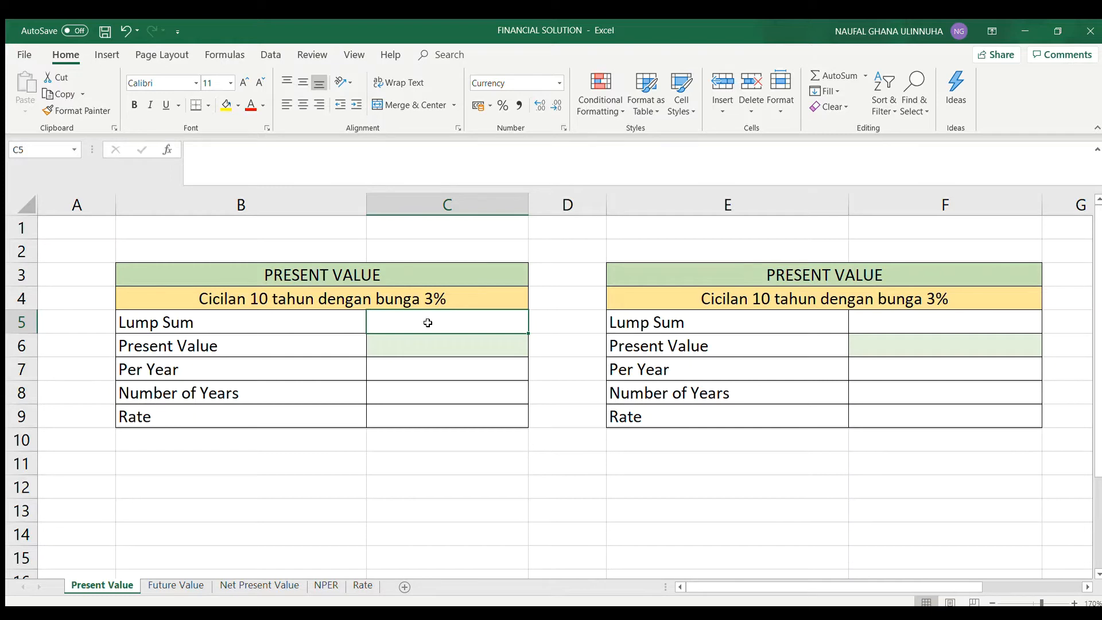
pyautogui.write('1000')
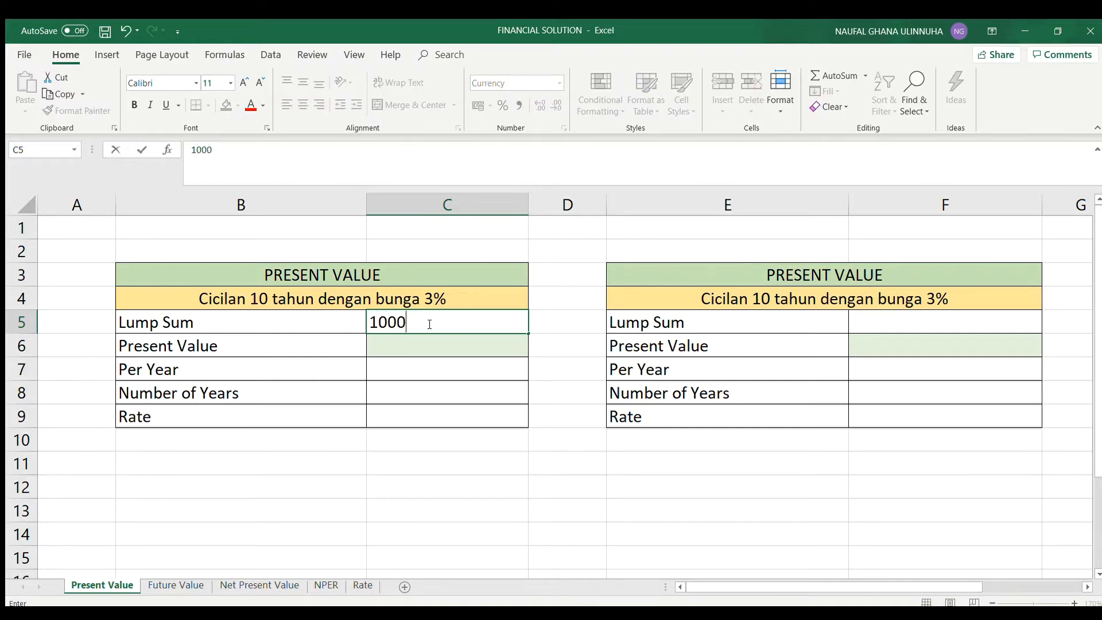
pyautogui.write('00000')
pyautogui.hotkey('ctrl', 'Return')
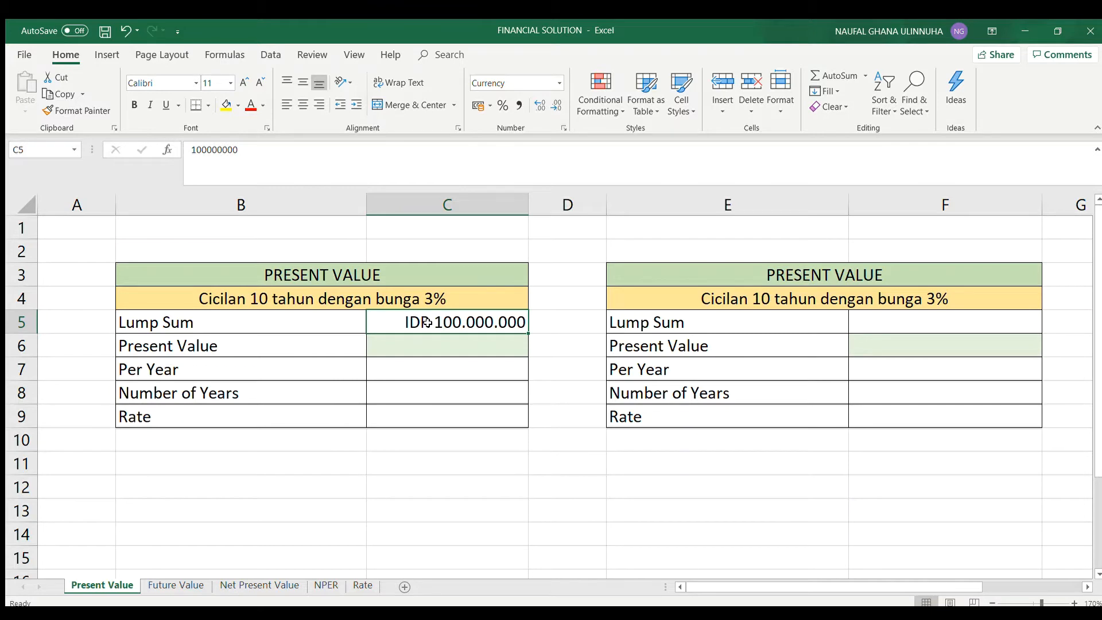
pyautogui.press('Down')
pyautogui.press('Down')
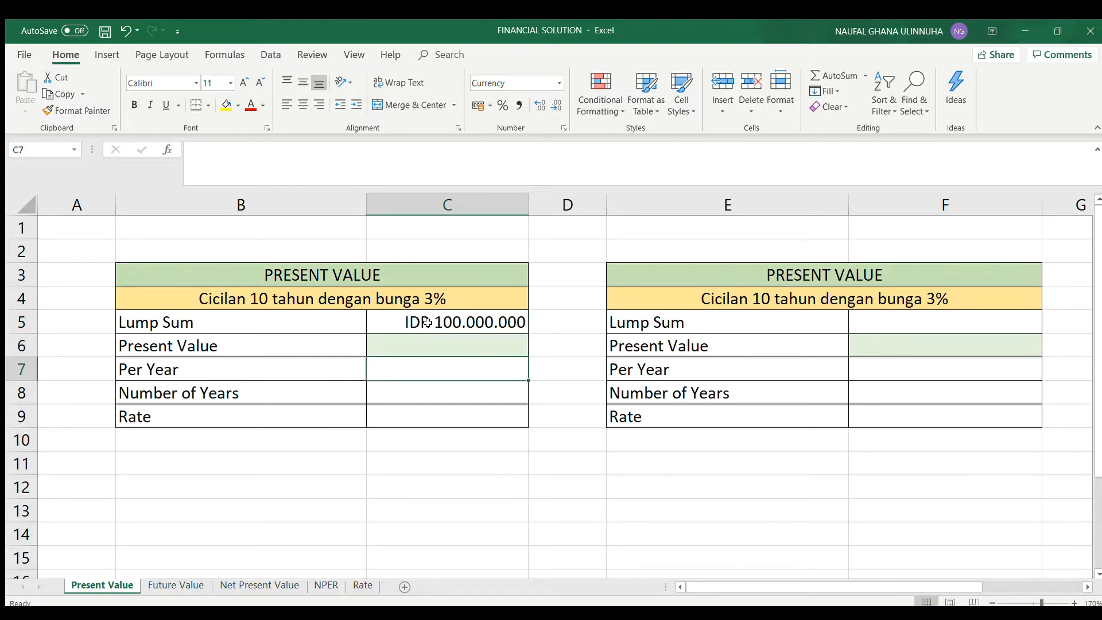
pyautogui.write('10')
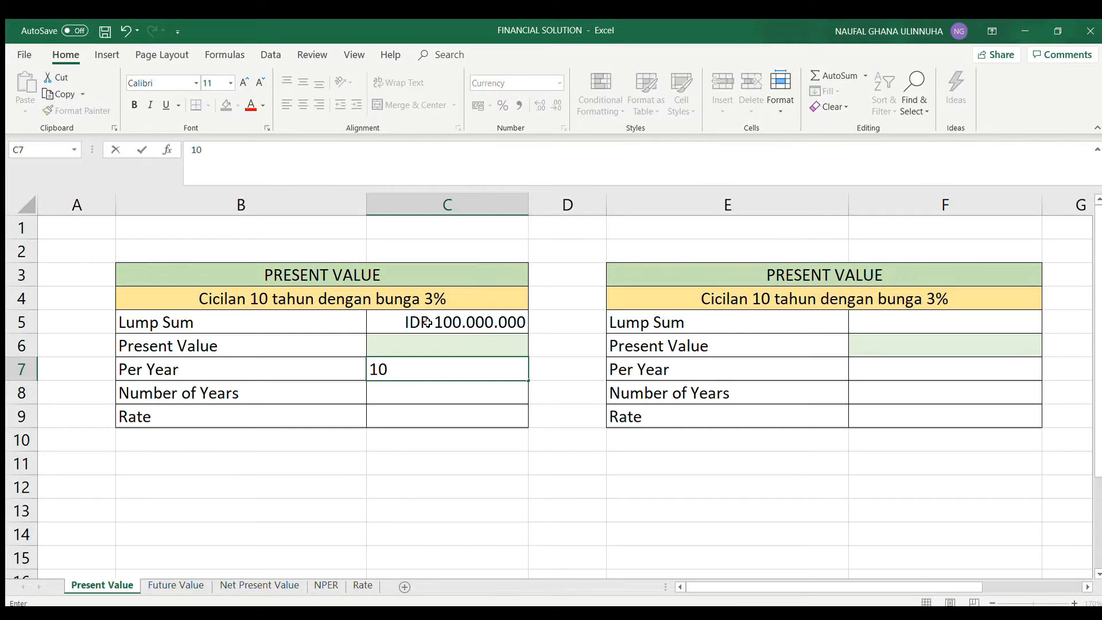
pyautogui.write('000000')
pyautogui.hotkey('ctrl', 'Return')
# Step: Set the first table's number of years to 25 in C8 and its rate to 3% in C9
pyautogui.press('Down')
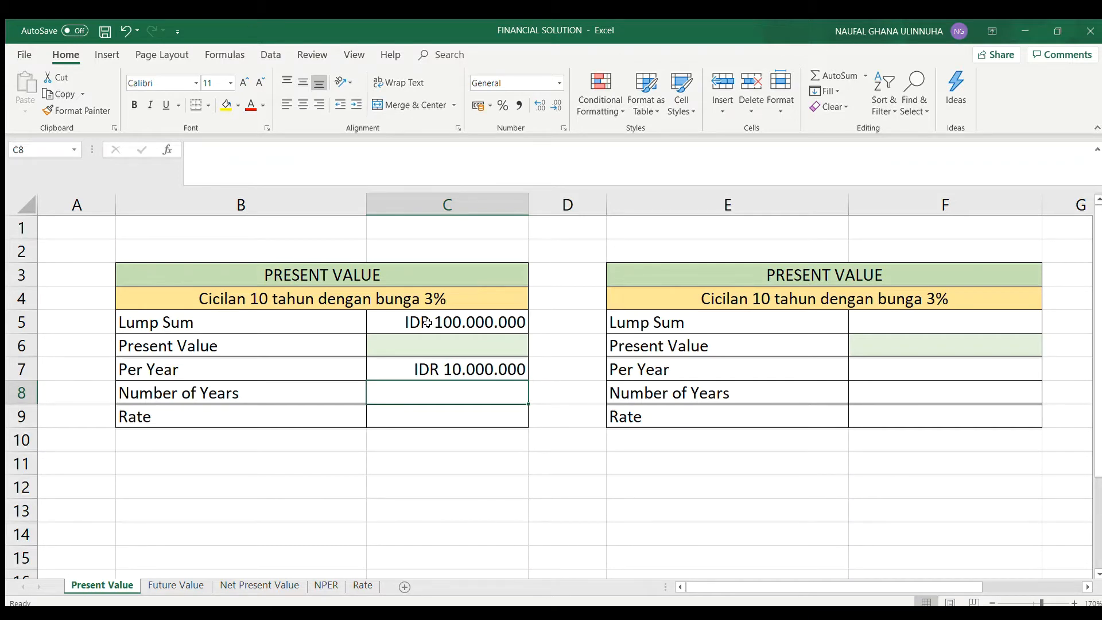
pyautogui.write('25')
pyautogui.press('Return')
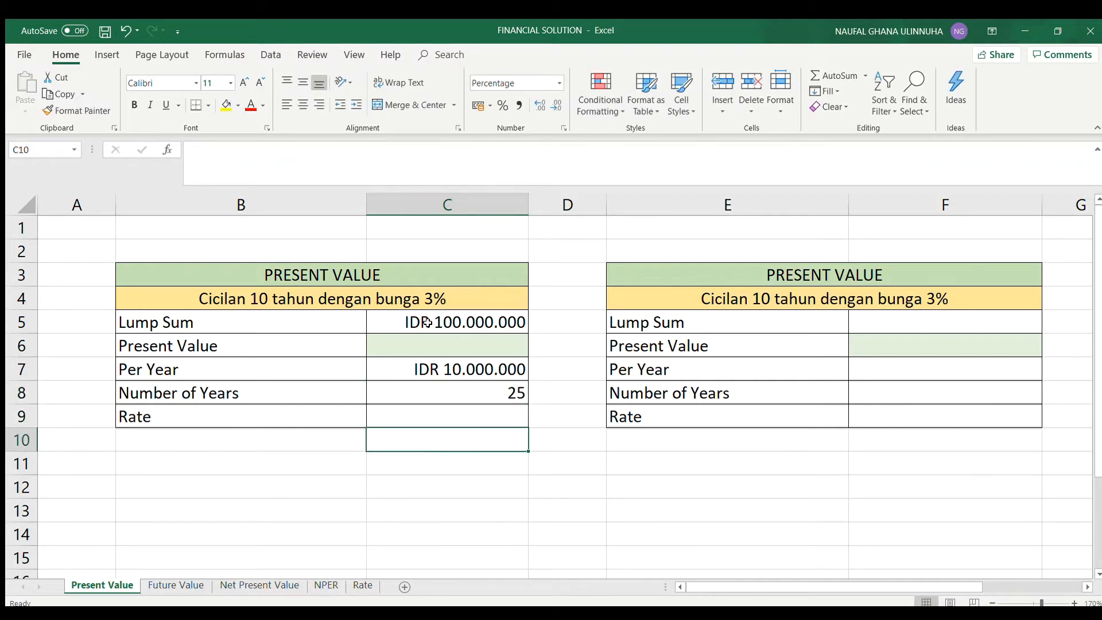
pyautogui.write('3%')
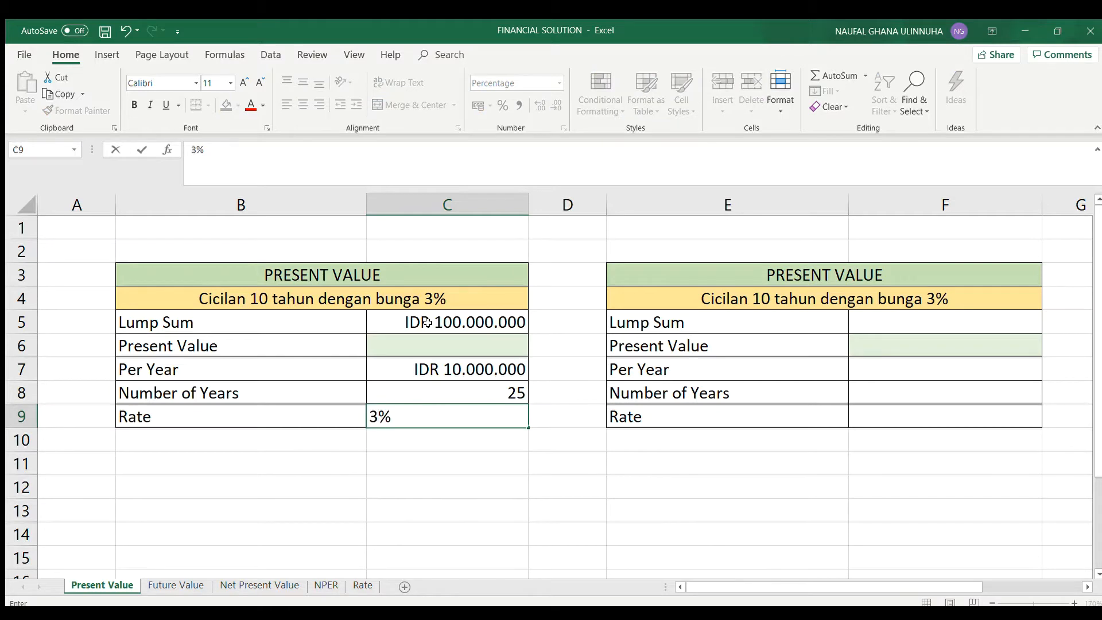
# Step: Calculate the first table's present value in C6 with the formula =-PV(C9;C8;C7)
pyautogui.click(398, 349)
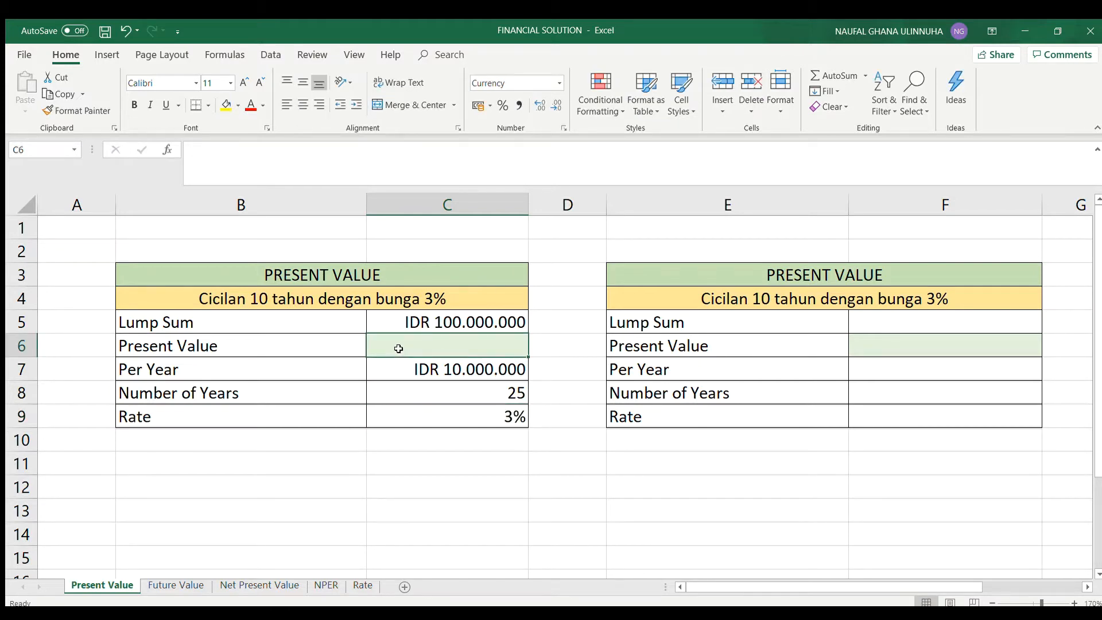
pyautogui.write('=')
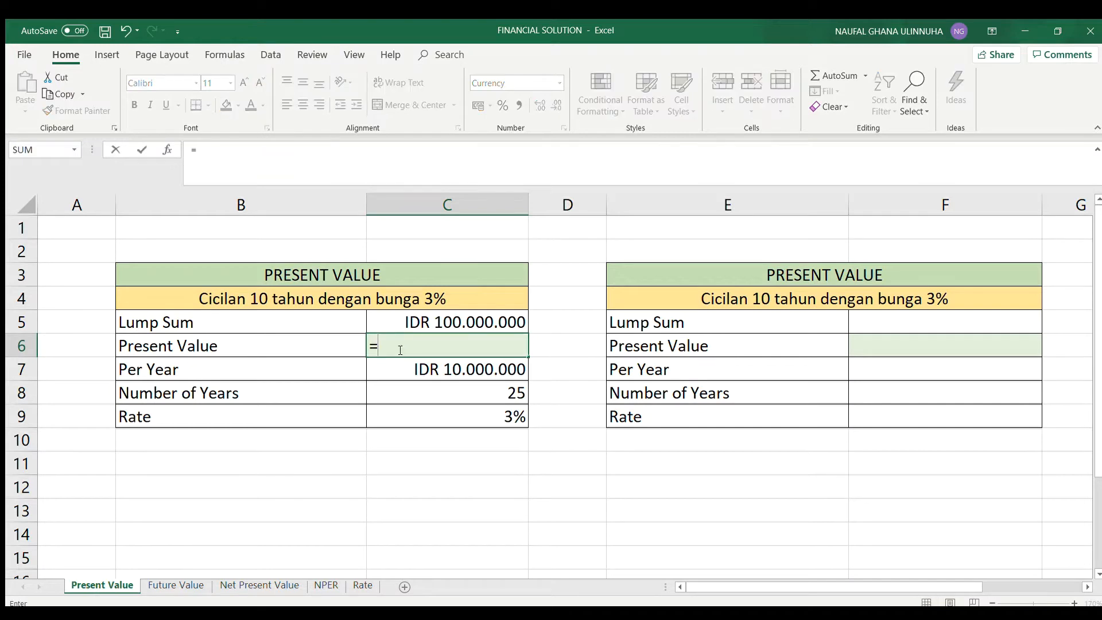
pyautogui.write('-pv(')
pyautogui.click(420, 414)
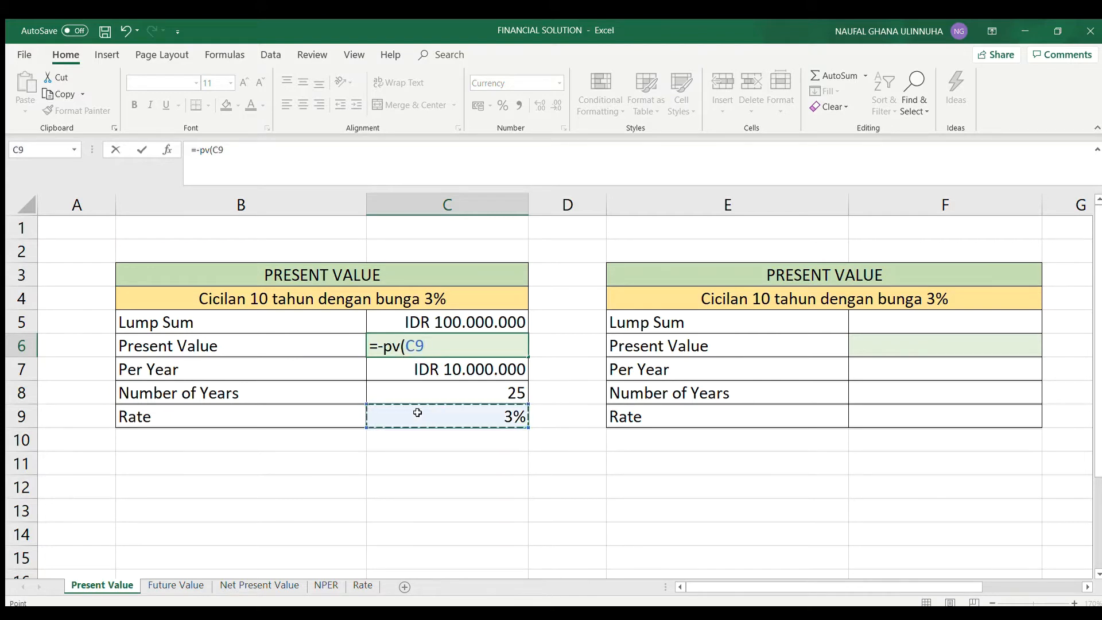
pyautogui.write(';')
pyautogui.click(394, 393)
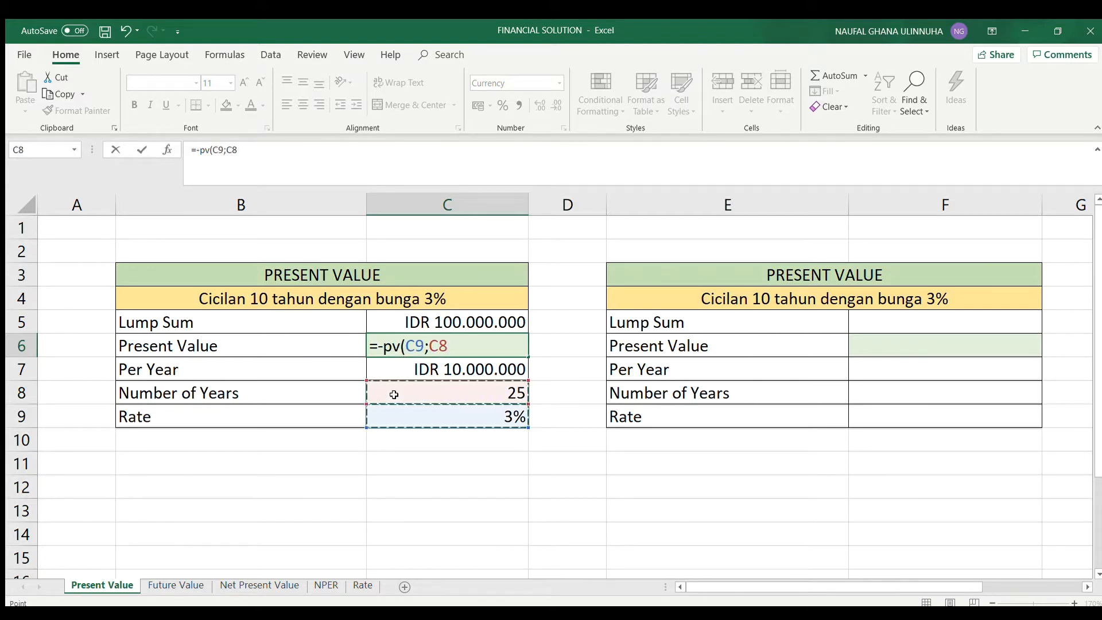
pyautogui.write(';')
pyautogui.click(374, 370)
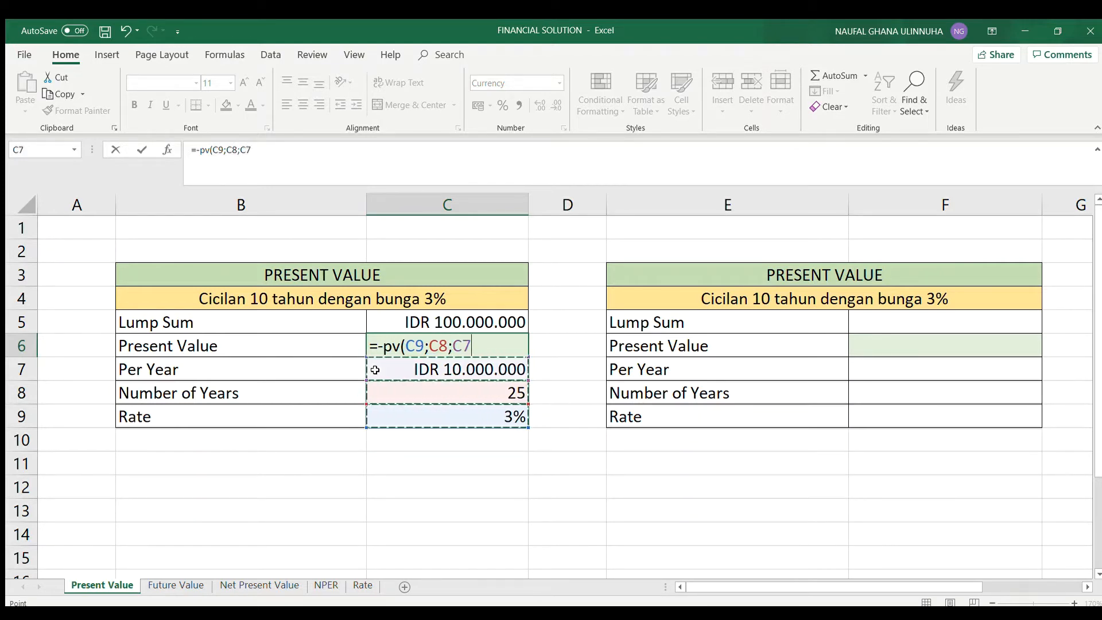
pyautogui.write(')')
pyautogui.press('Return')
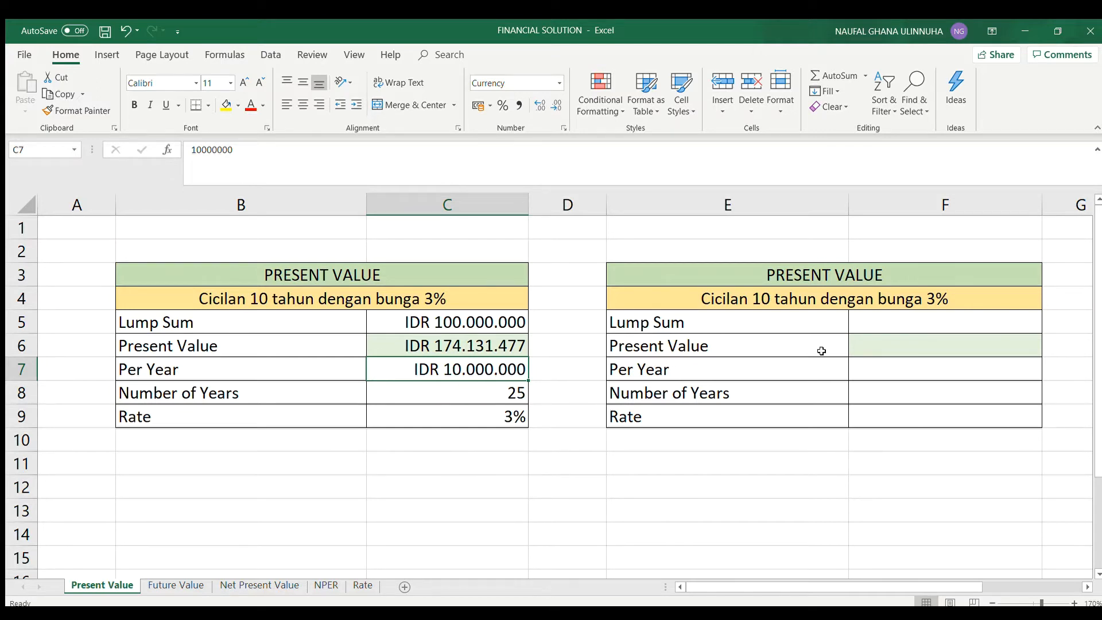
# Step: Enter a lump sum of 100000000 in F5 of the second Present Value table
pyautogui.click(888, 325)
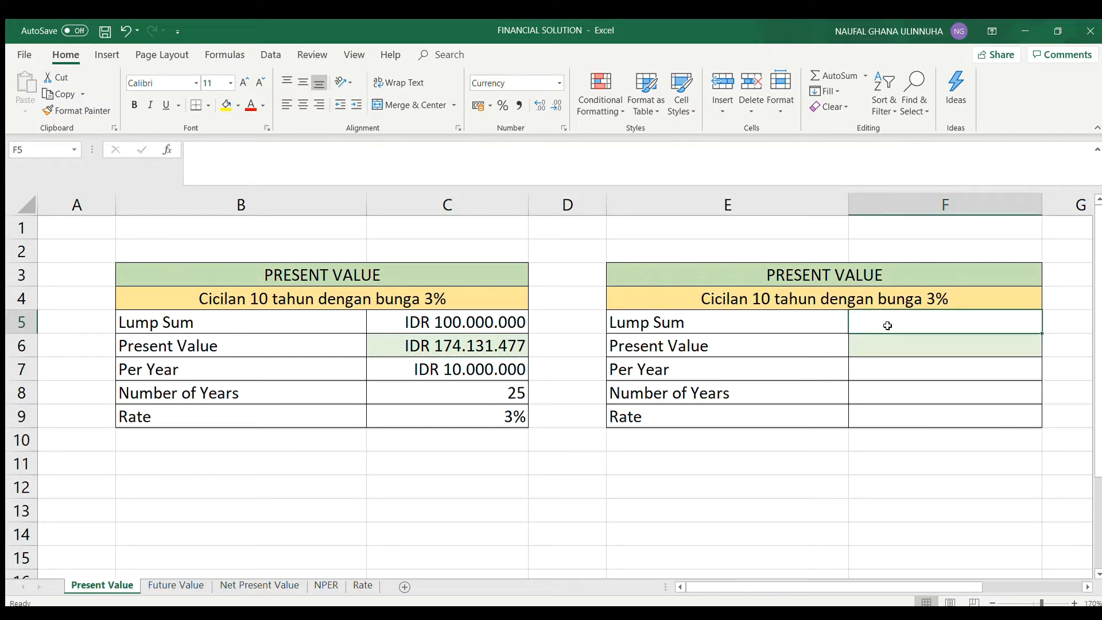
pyautogui.write('100.000.')
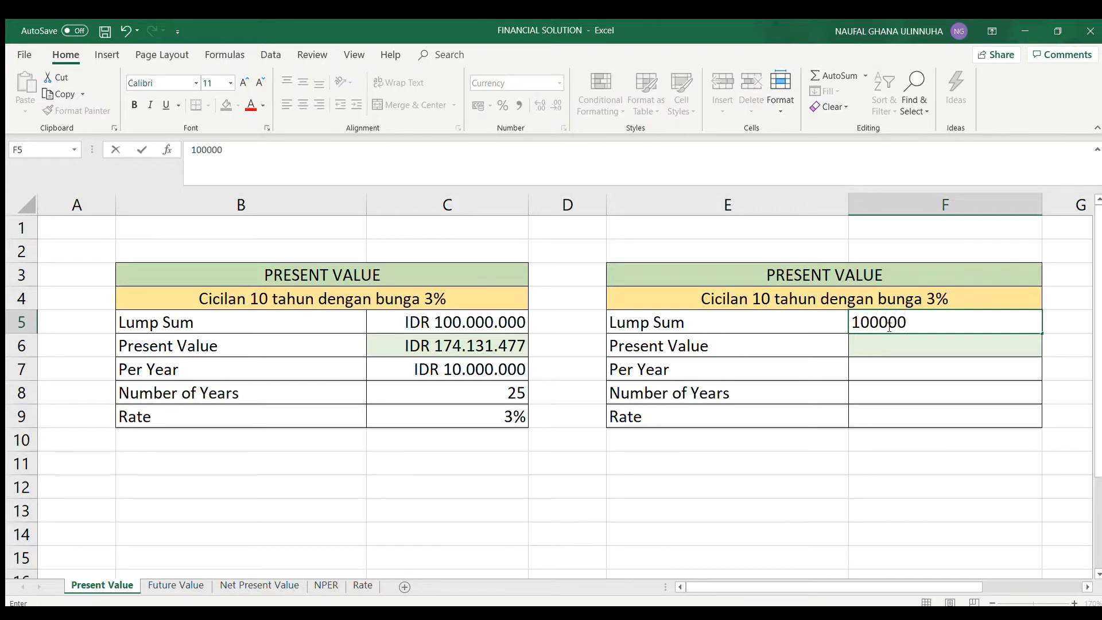
pyautogui.write('000')
pyautogui.press('Return')
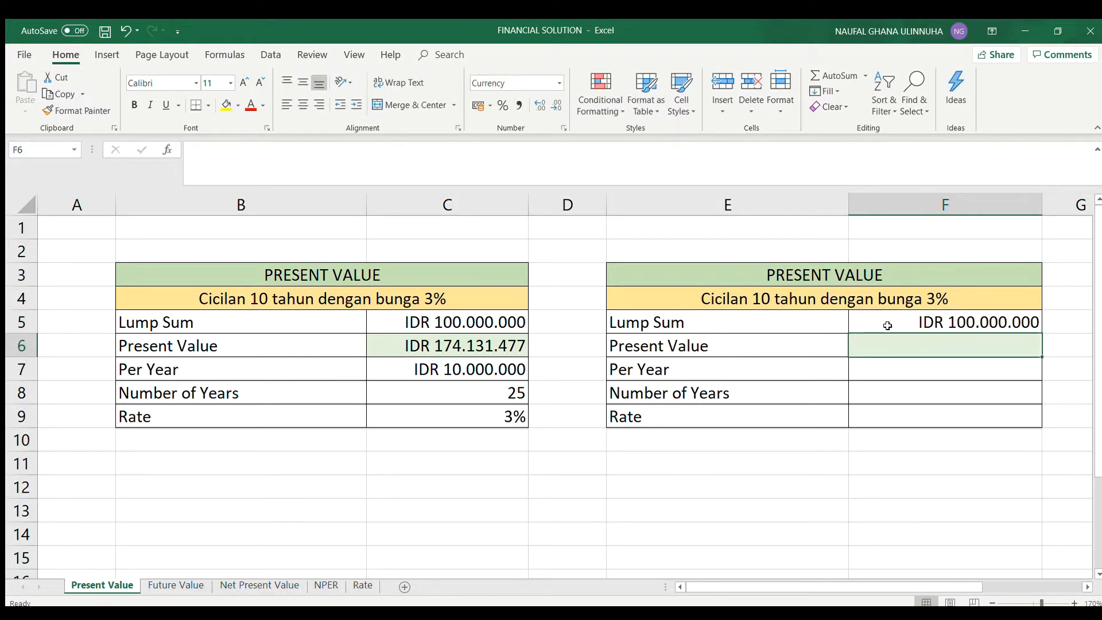
# Step: Enter a yearly payment of 15000000 in F7 of the second table, removing the surplus zero
pyautogui.press('Return')
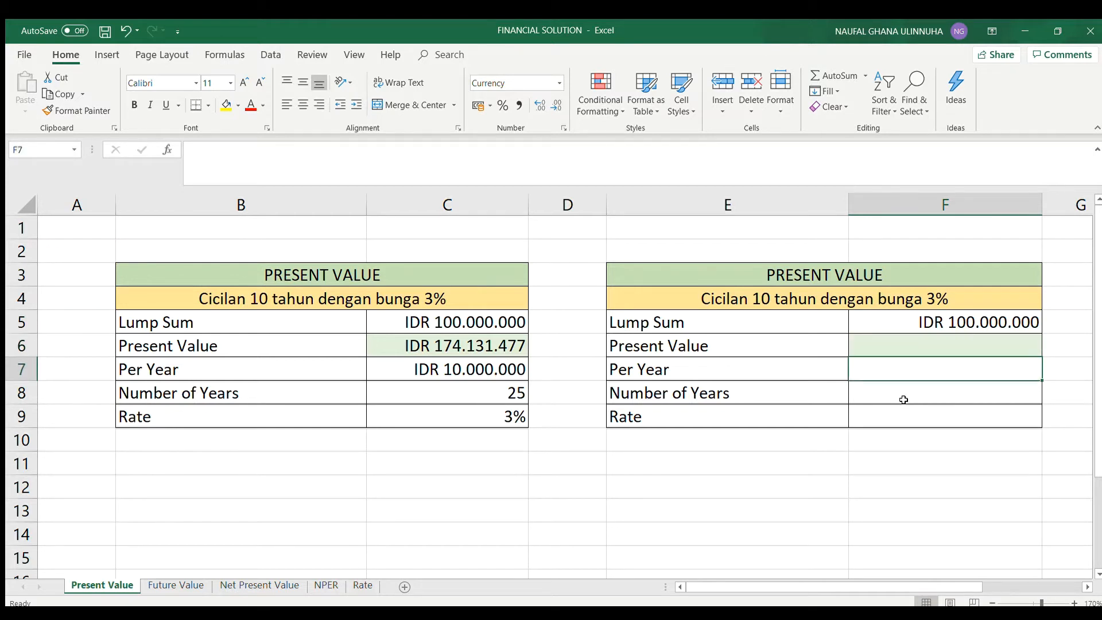
pyautogui.write('15')
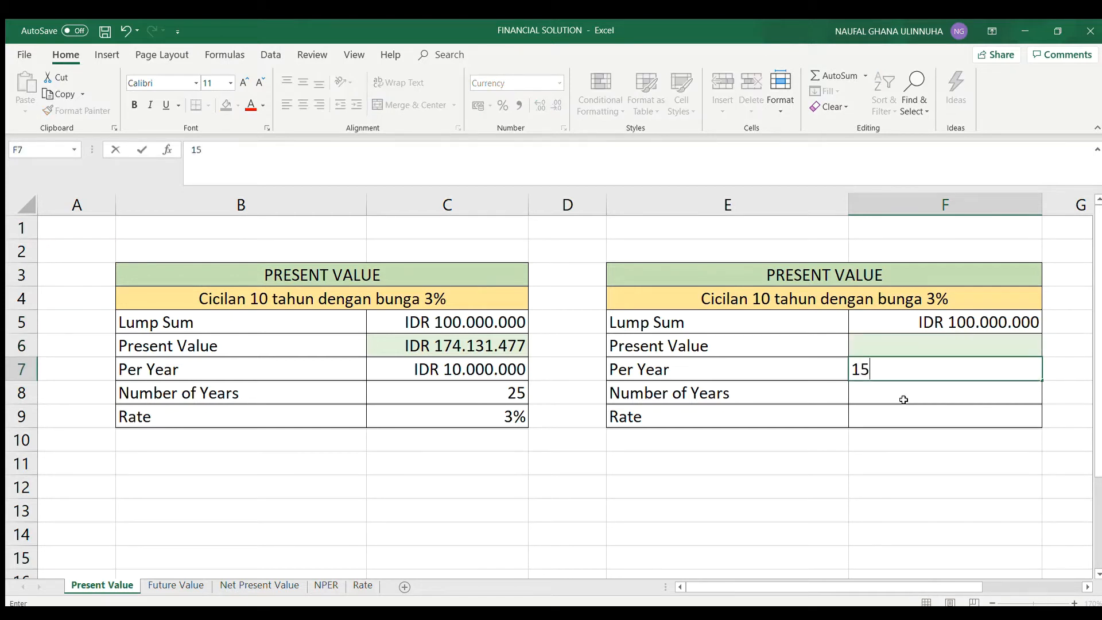
pyautogui.write('0.000.000')
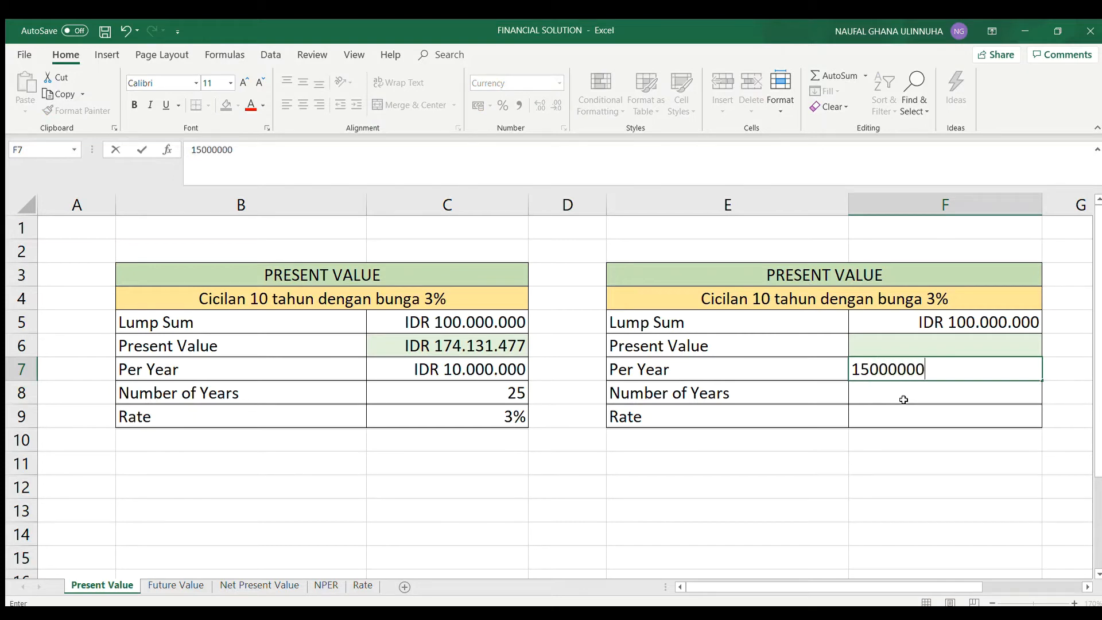
pyautogui.press('Return')
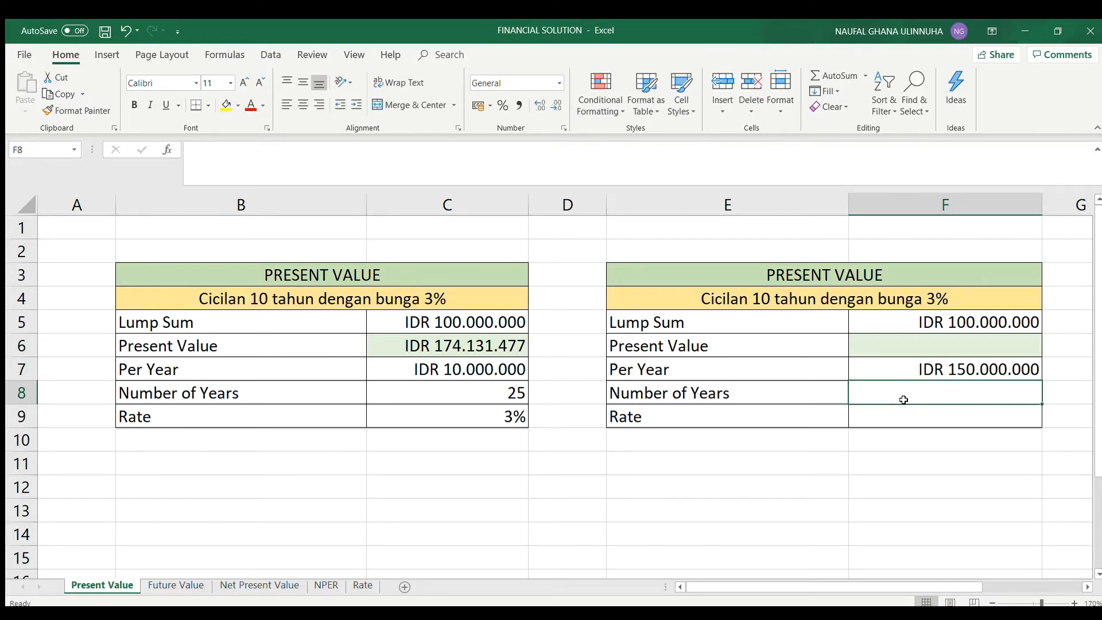
pyautogui.click(983, 374)
pyautogui.click(356, 181)
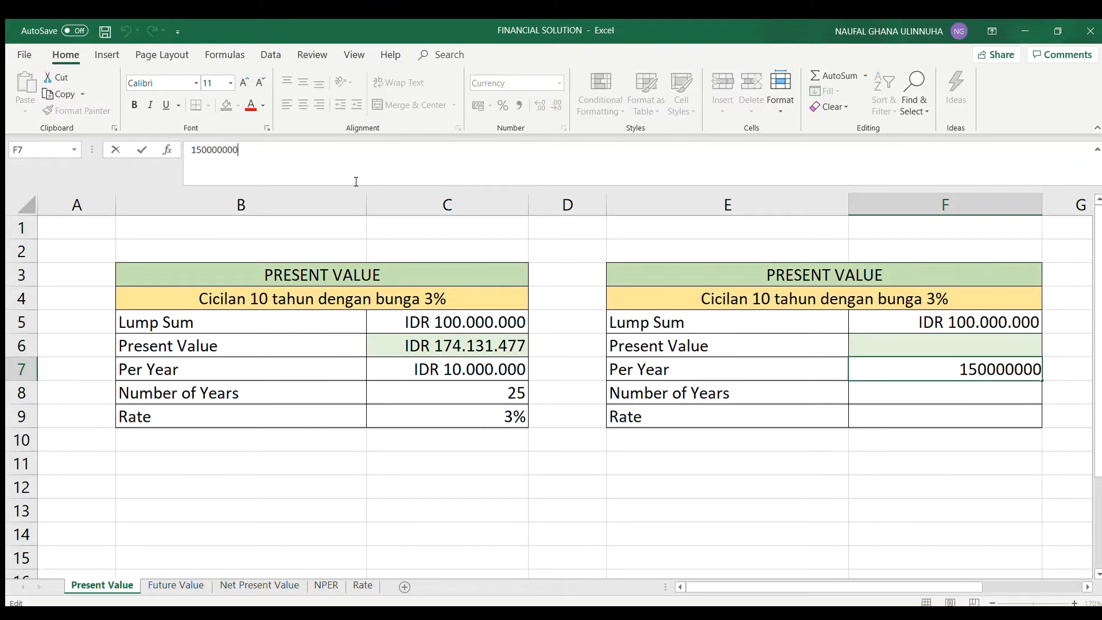
pyautogui.press('BackSpace')
# Step: Set the second table's number of years to 30 in F8
pyautogui.click(880, 395)
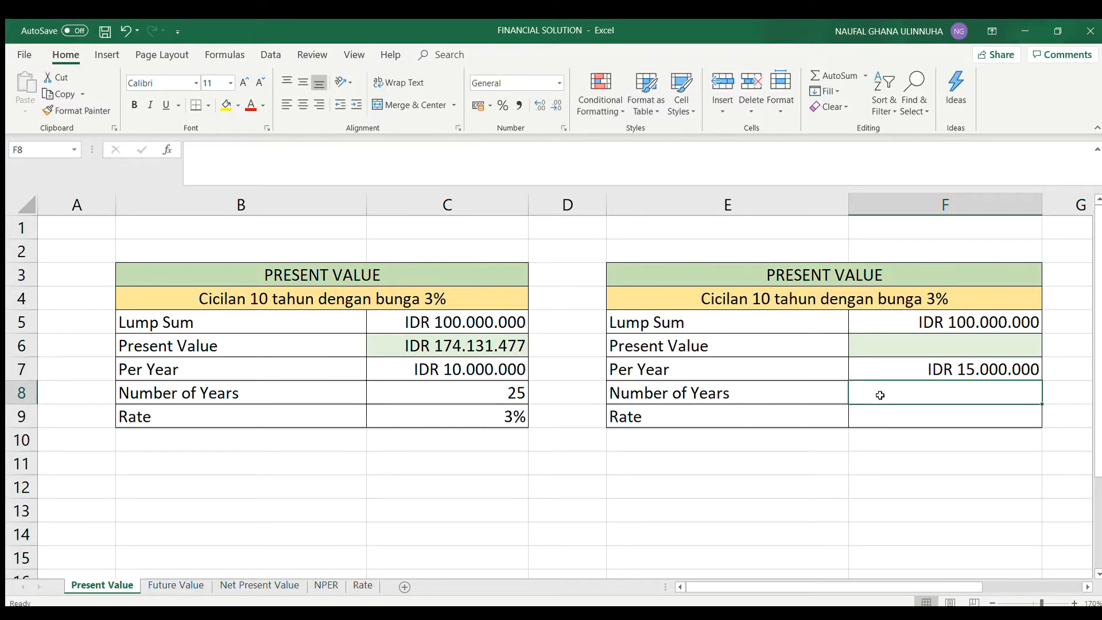
pyautogui.write('25')
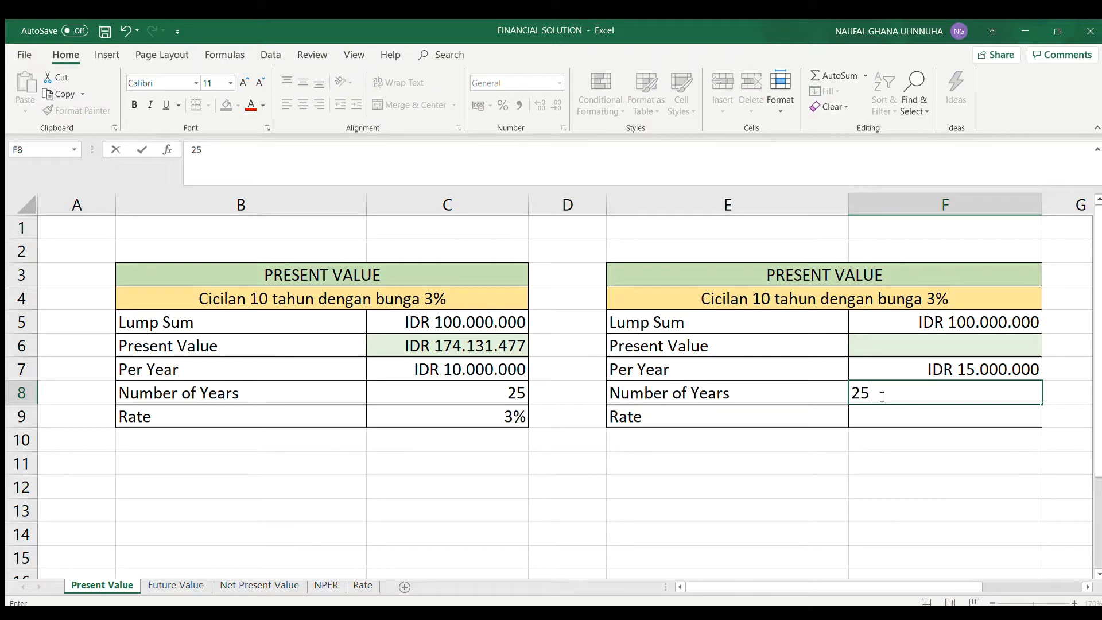
pyautogui.press('BackSpace')
pyautogui.press('BackSpace')
pyautogui.write('30')
pyautogui.press('Return')
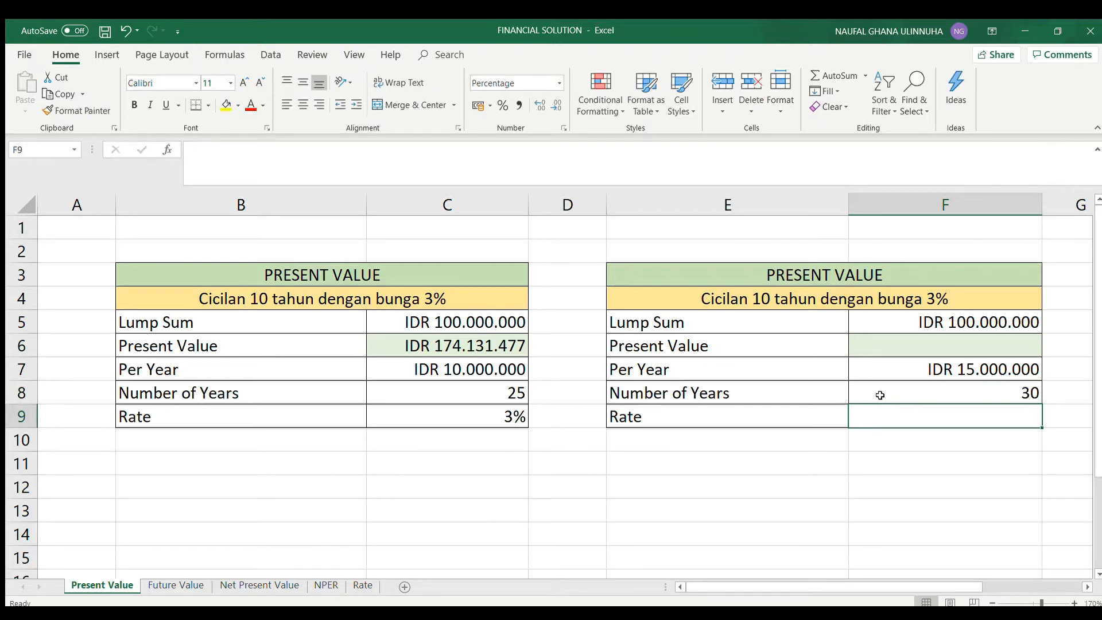
# Step: Set the second Present Value table's rate to 3% in F9
pyautogui.write('3%')
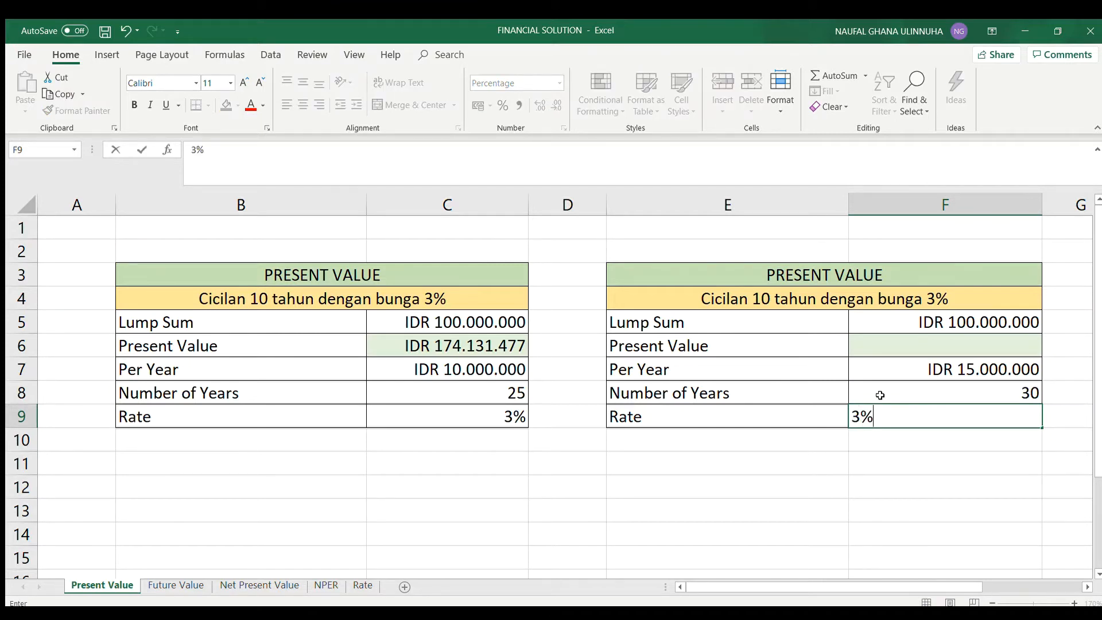
pyautogui.press('Return')
# Step: Calculate the second table's present value in F6 with =-PV(F9;F8;F7) and select the first table's present value for comparison
pyautogui.press('Up')
pyautogui.press('Up')
pyautogui.press('Up')
pyautogui.press('Up')
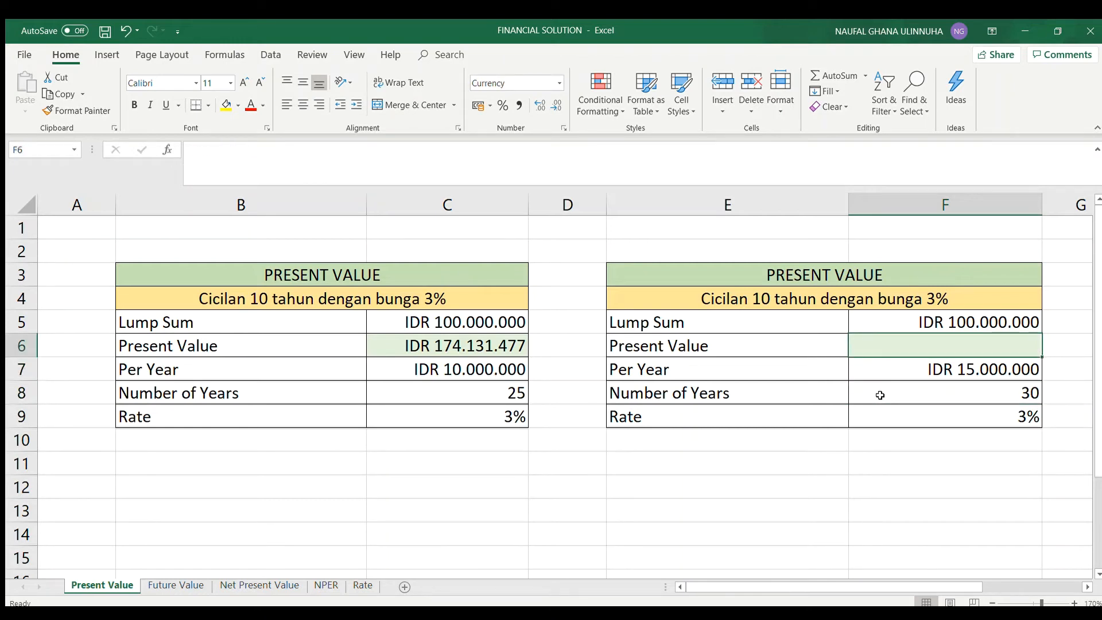
pyautogui.write('=-')
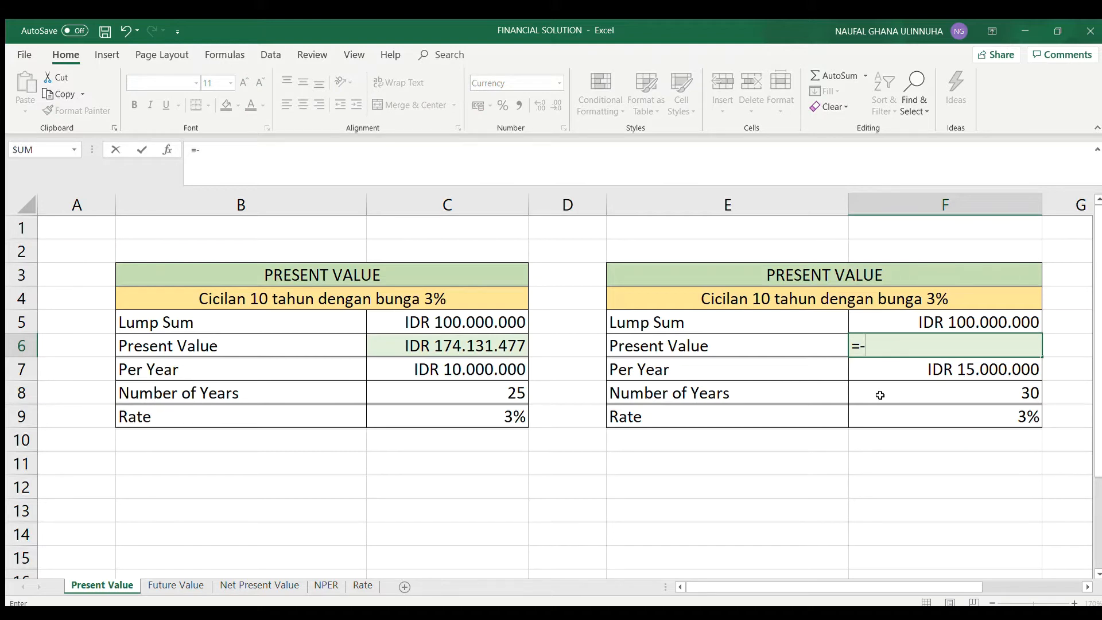
pyautogui.write('pv(')
pyautogui.click(866, 420)
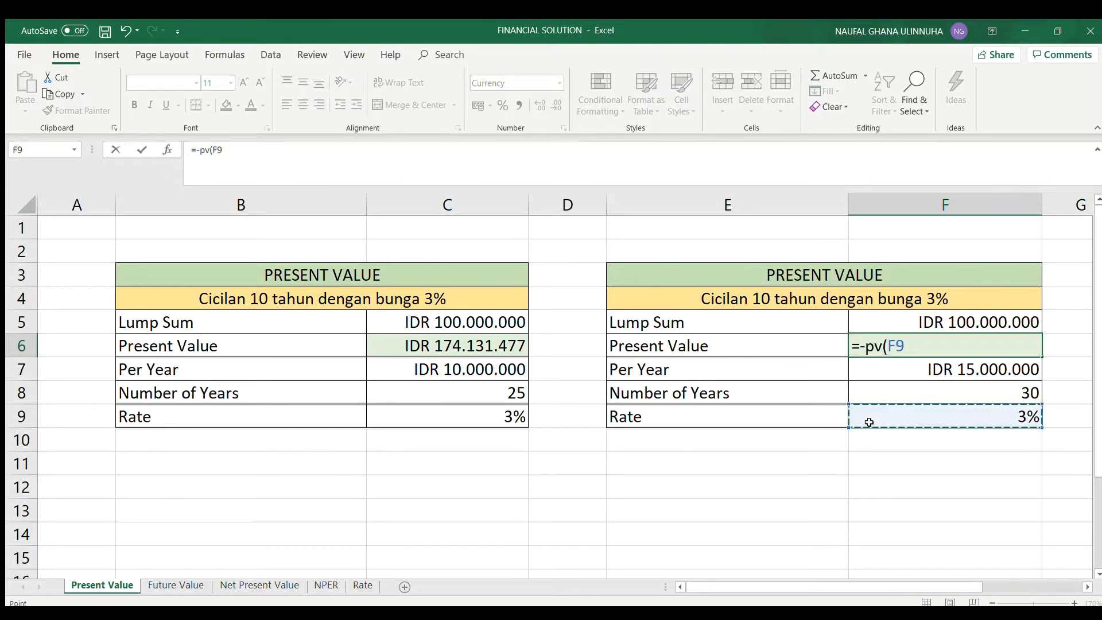
pyautogui.write(';')
pyautogui.click(864, 394)
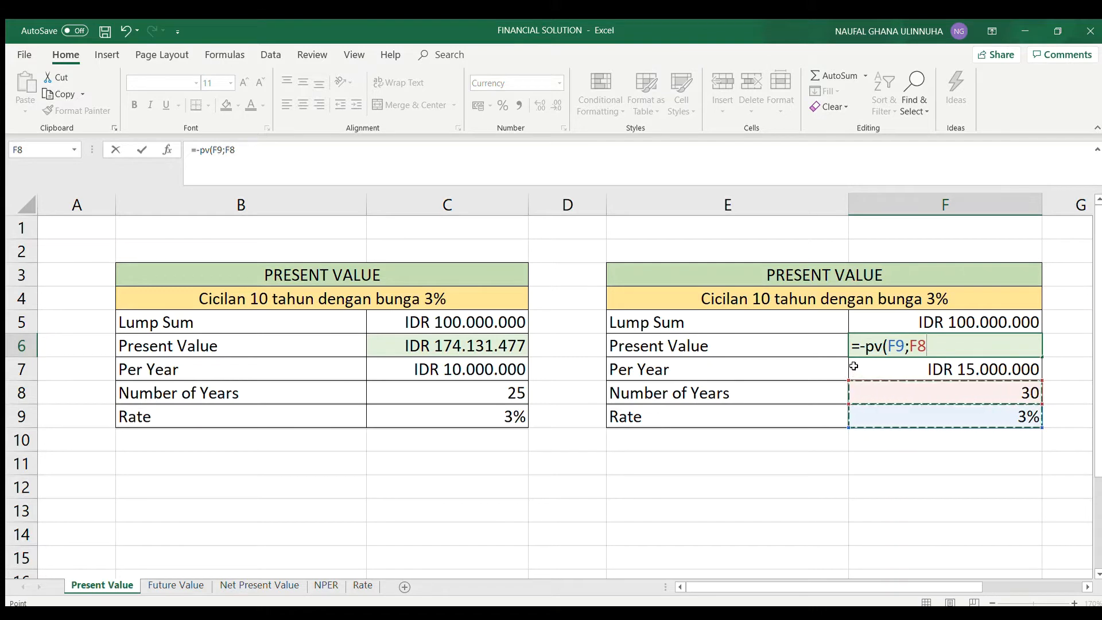
pyautogui.write(';')
pyautogui.click(859, 369)
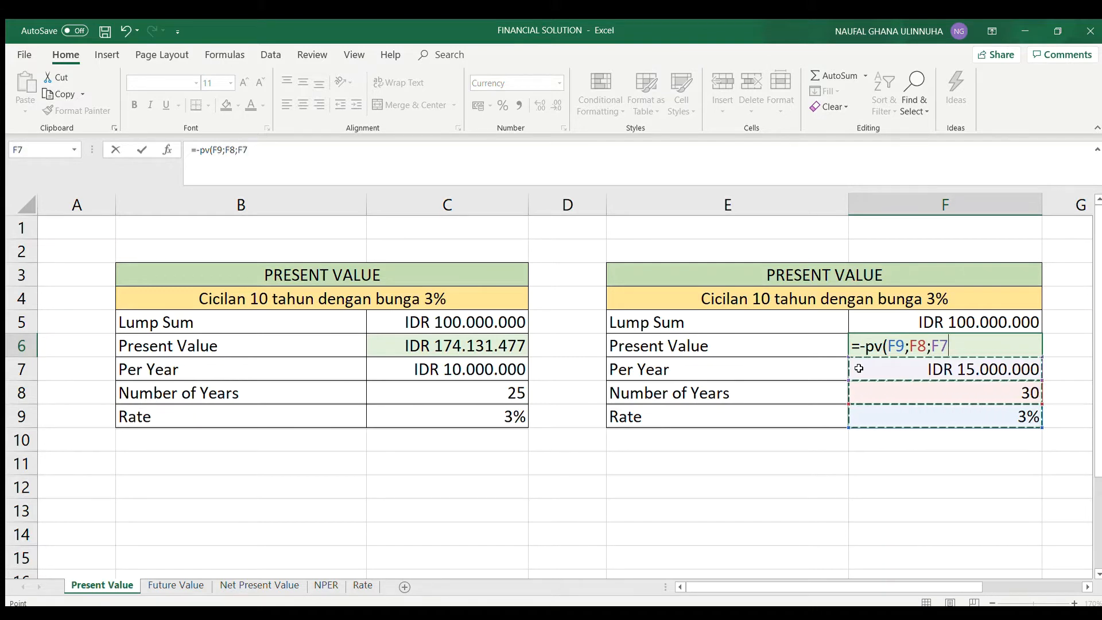
pyautogui.write(')')
pyautogui.press('Return')
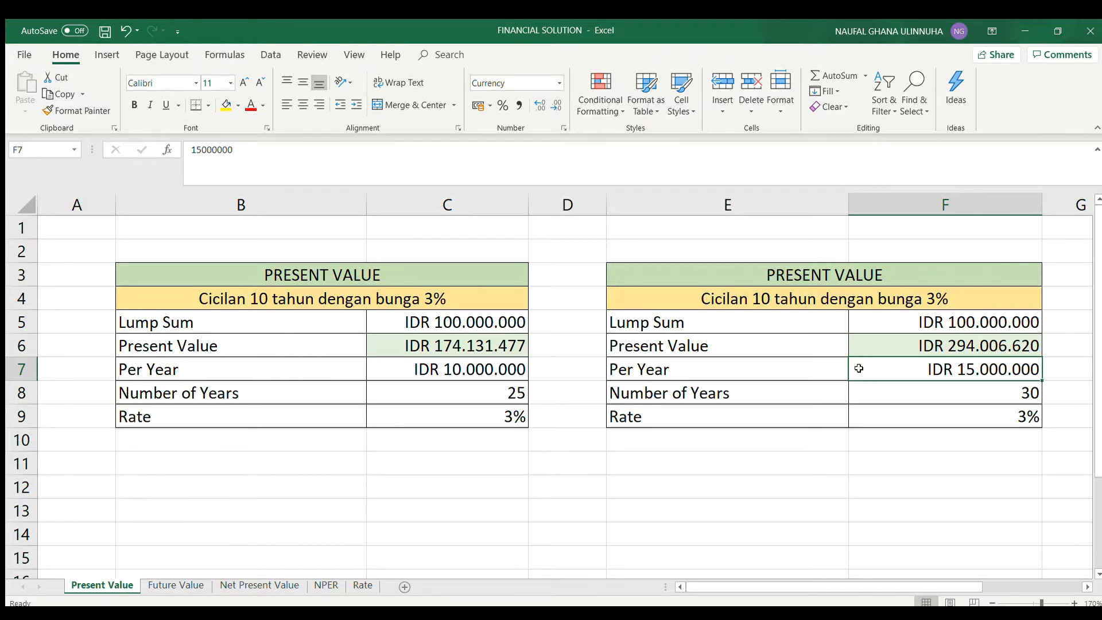
pyautogui.click(436, 346)
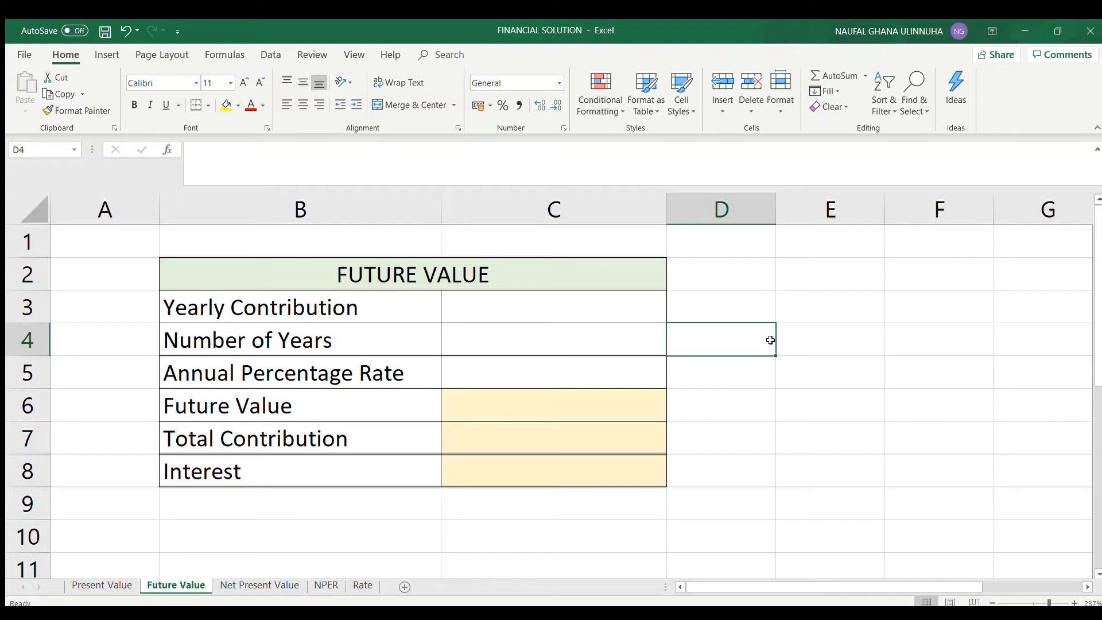
# Step: Enter a yearly contribution of 10000000 in C3 of the Future Value sheet
pyautogui.click(557, 317)
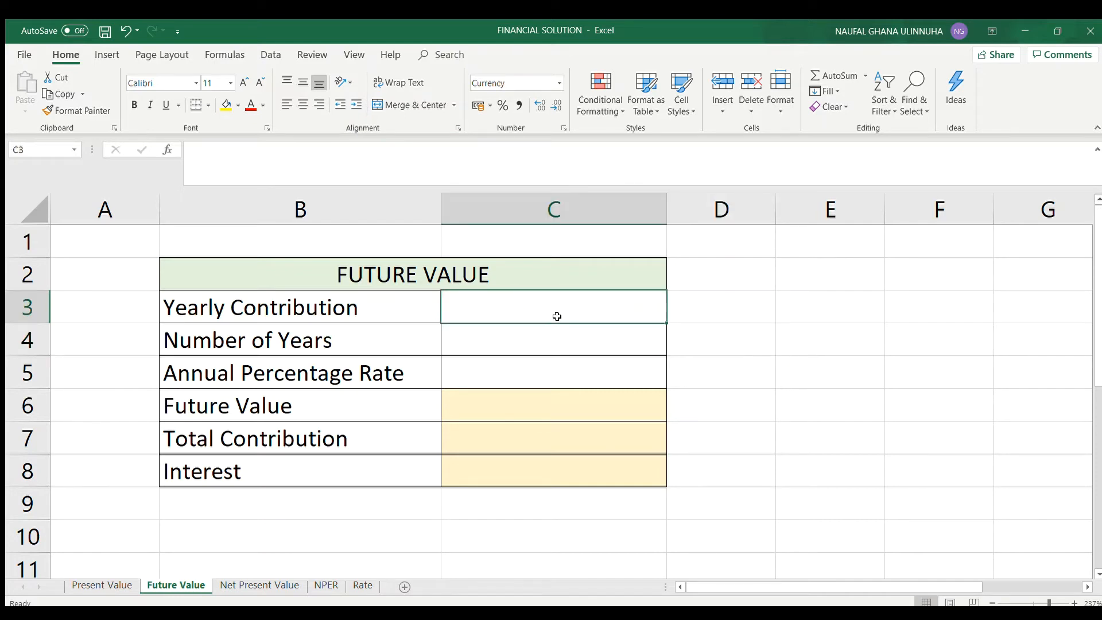
pyautogui.write('10')
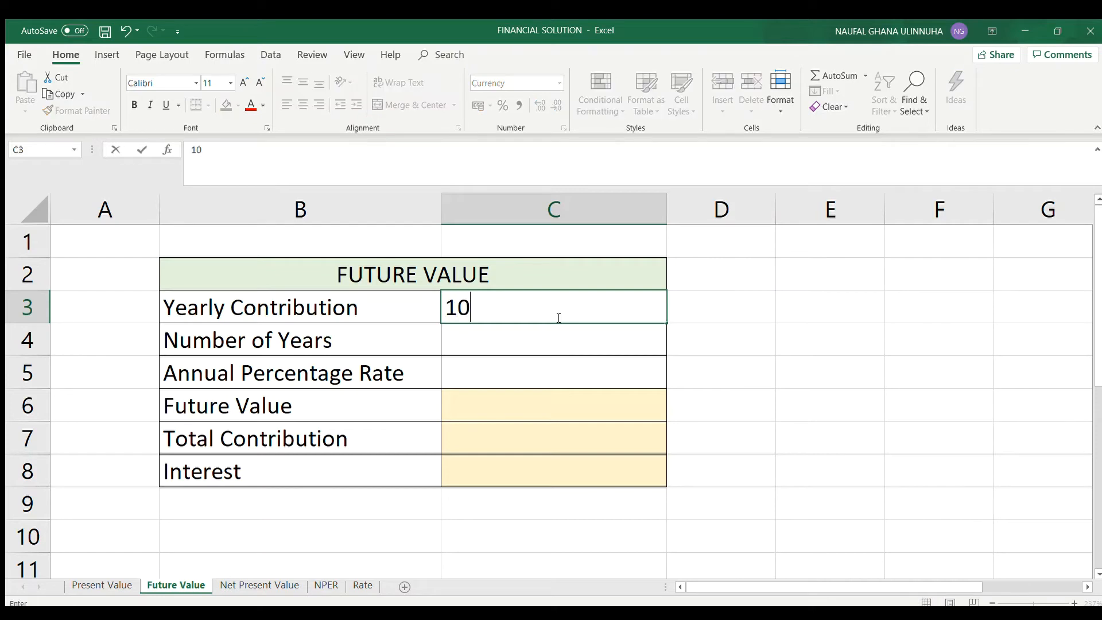
pyautogui.write('.000.000000')
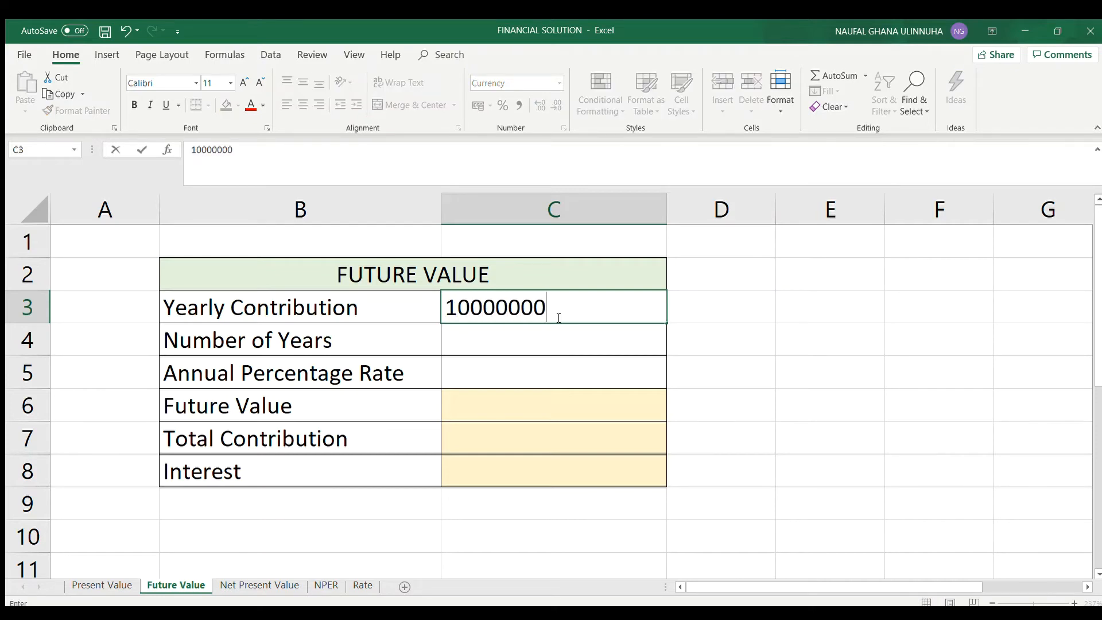
pyautogui.press('Return')
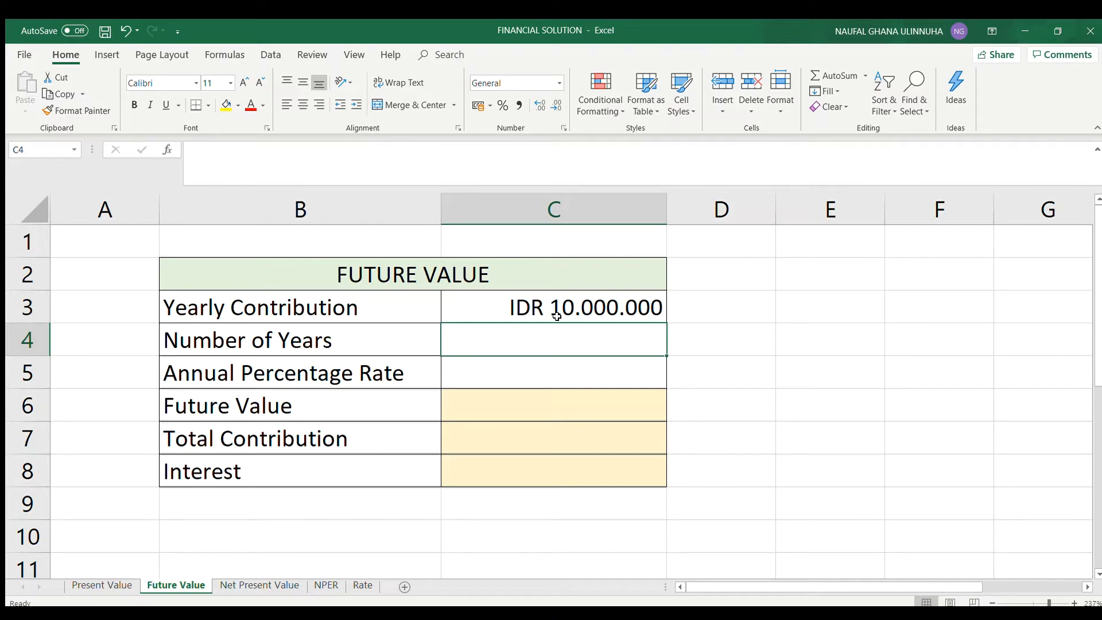
# Step: Set the Future Value table's number of years to 10 in C4 and the annual percentage rate to 5% in C5
pyautogui.write('10')
pyautogui.press('Return')
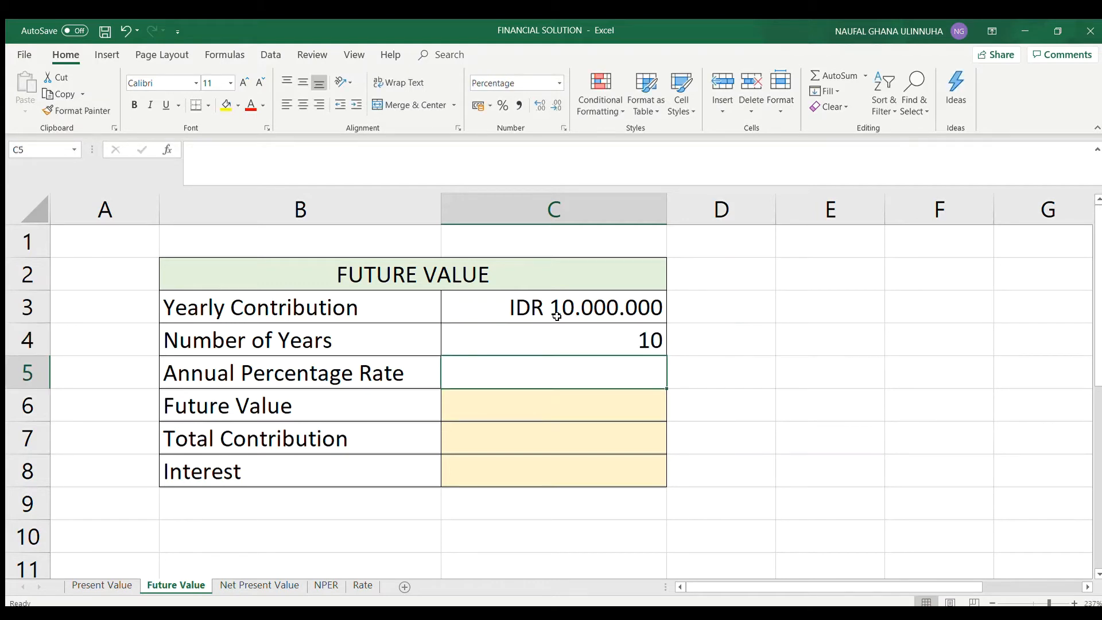
pyautogui.write('5')
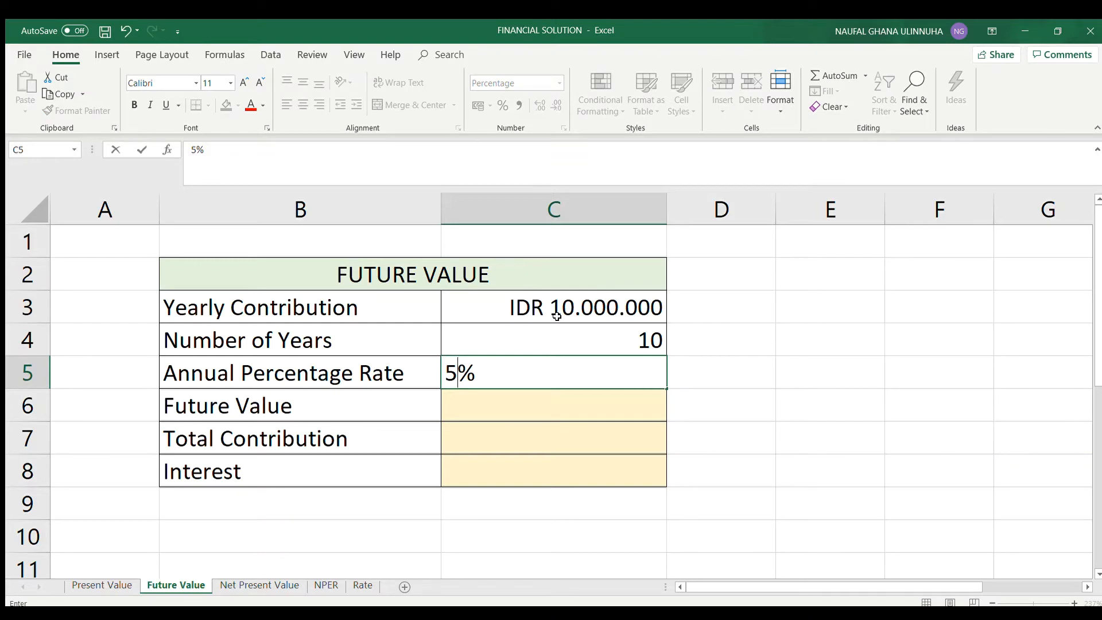
pyautogui.press('Delete')
pyautogui.write('%')
pyautogui.press('Return')
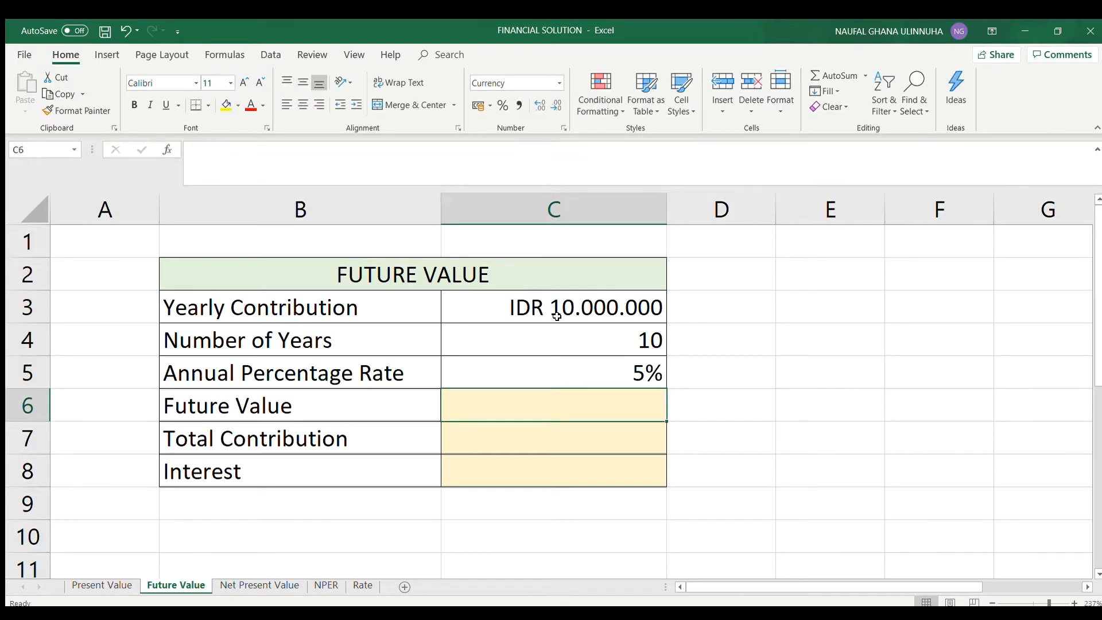
# Step: Calculate the future value in C6 with the formula =-FV(C5;C4;C3)
pyautogui.write('=-pv')
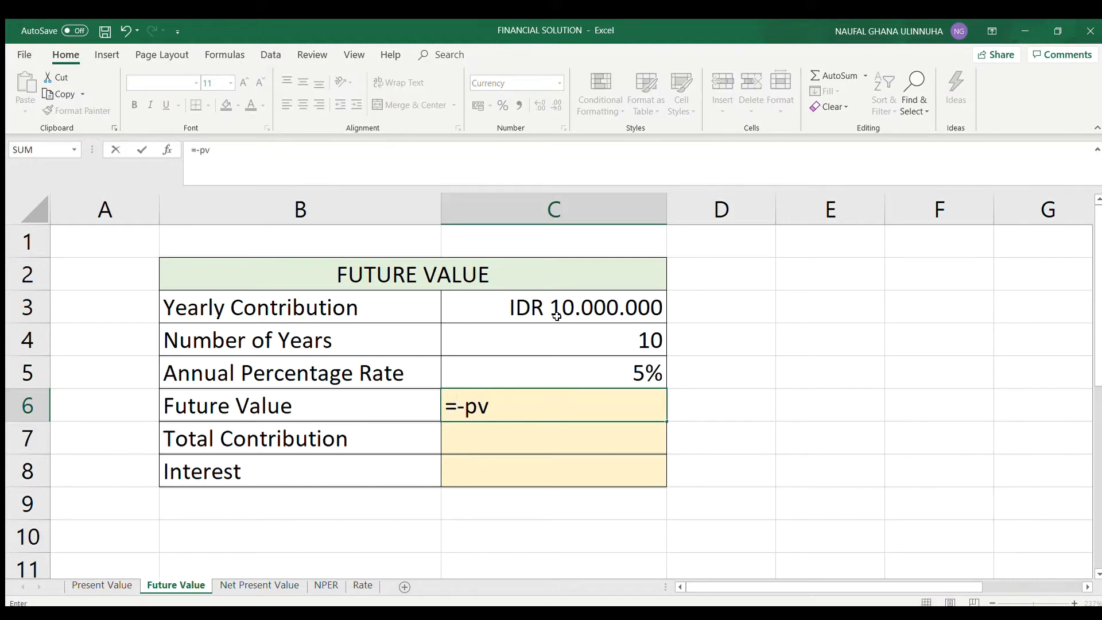
pyautogui.press('BackSpace')
pyautogui.press('BackSpace')
pyautogui.write('fv(')
pyautogui.click(584, 377)
pyautogui.write(';')
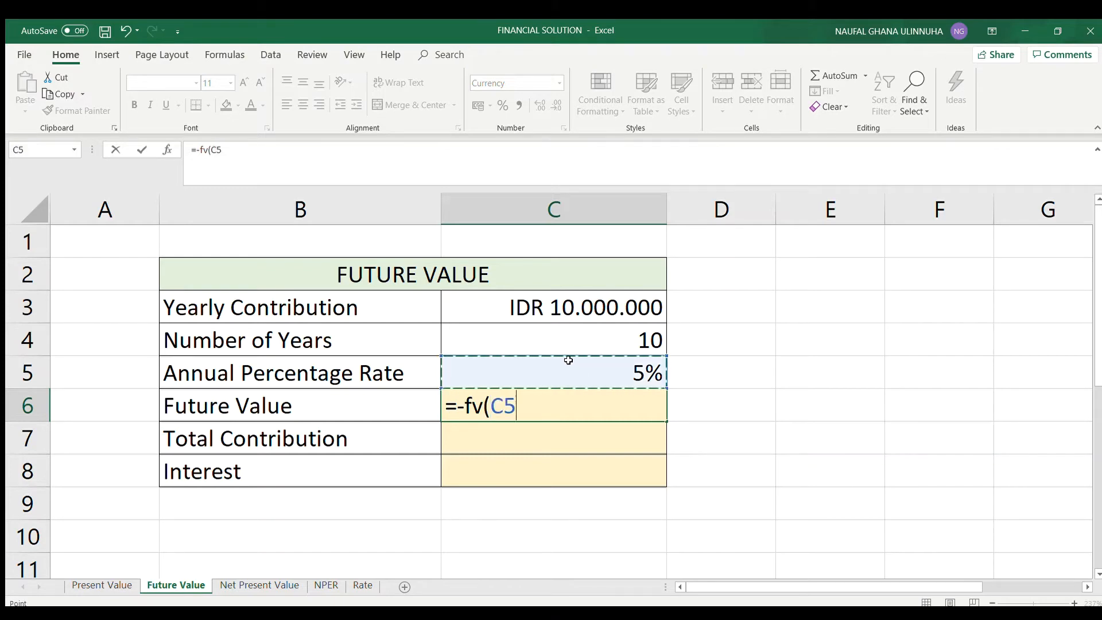
pyautogui.click(538, 337)
pyautogui.write(';')
pyautogui.click(527, 304)
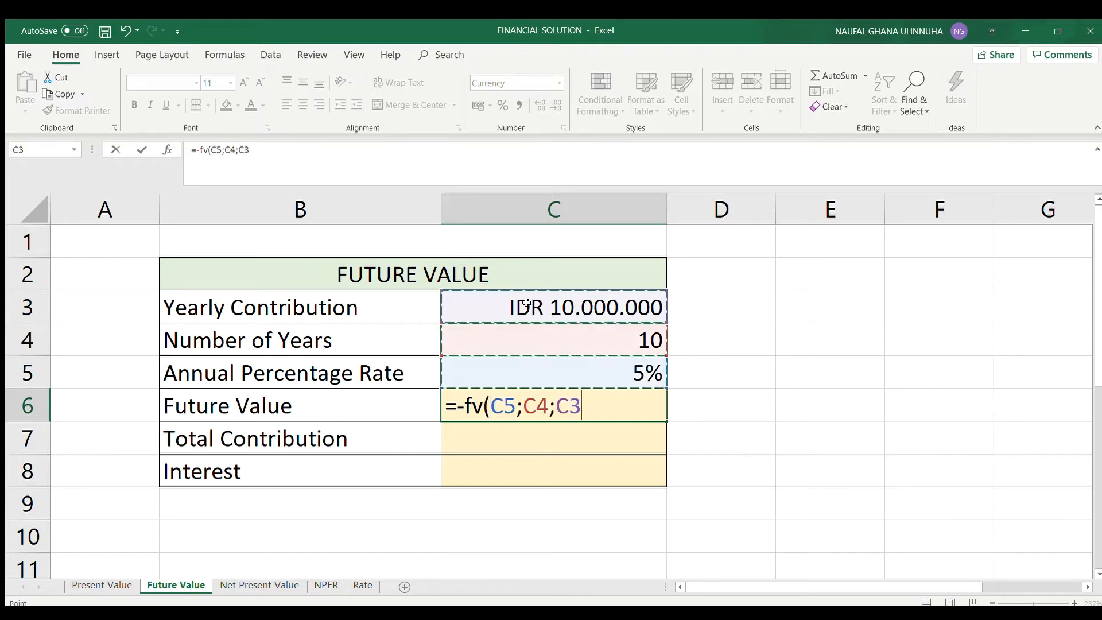
pyautogui.write(')')
pyautogui.press('Return')
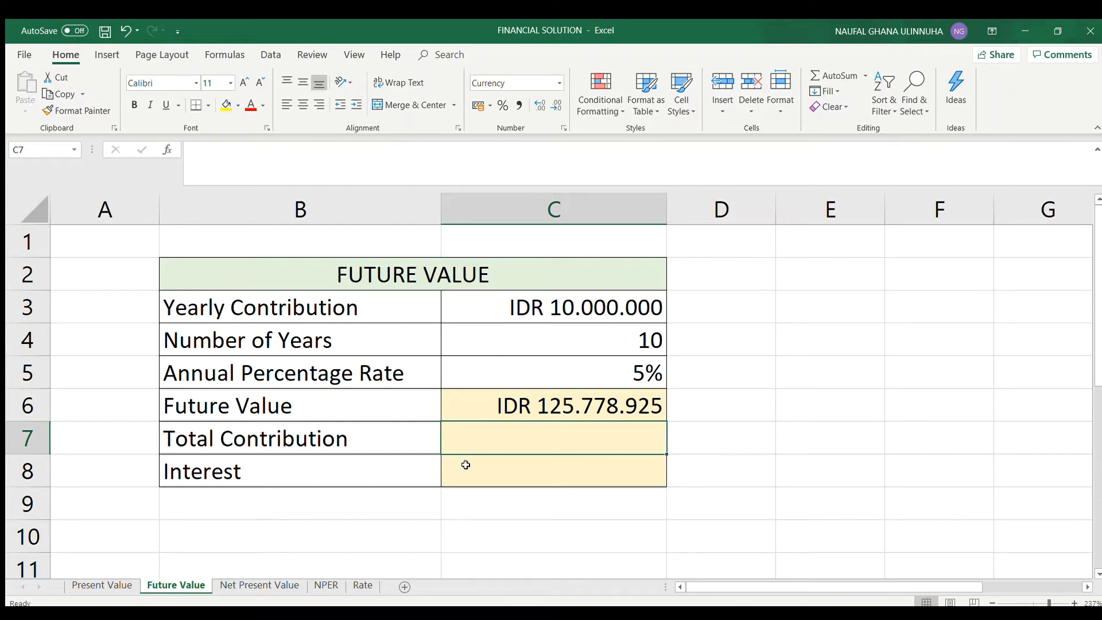
# Step: Calculate the total contribution in C7 by multiplying yearly contribution by number of years, using =C3*C4
pyautogui.write('=')
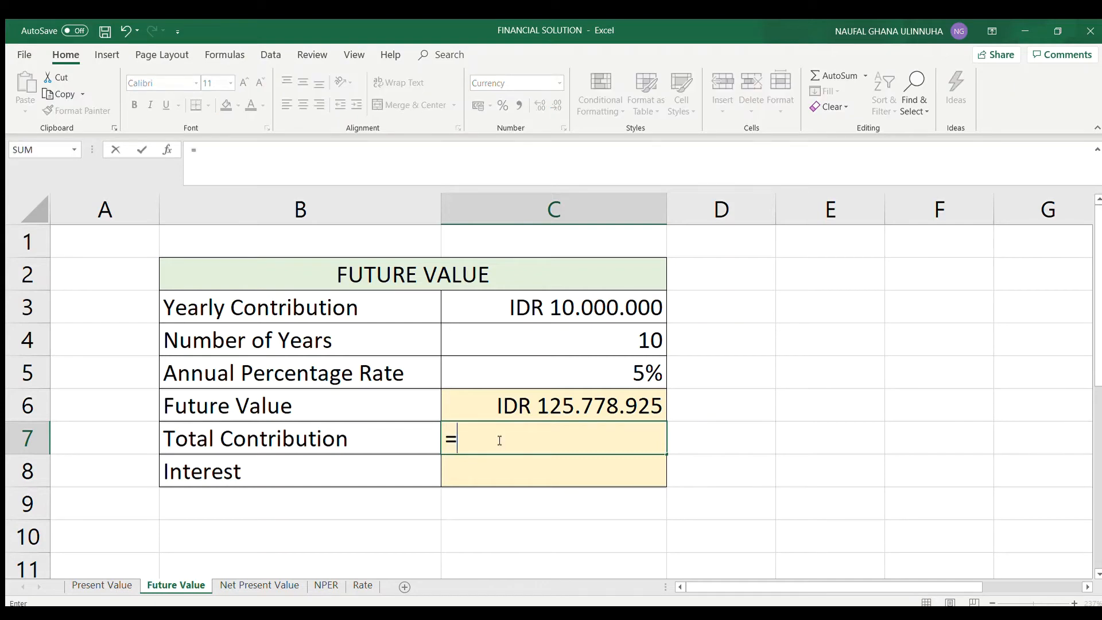
pyautogui.click(577, 315)
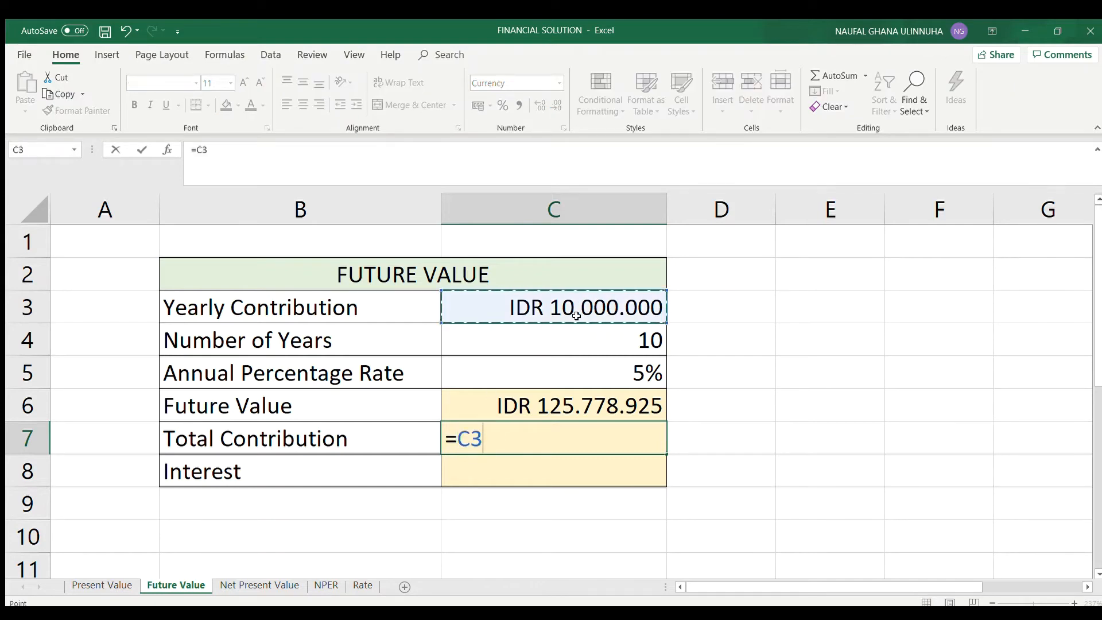
pyautogui.write(';')
pyautogui.click(589, 346)
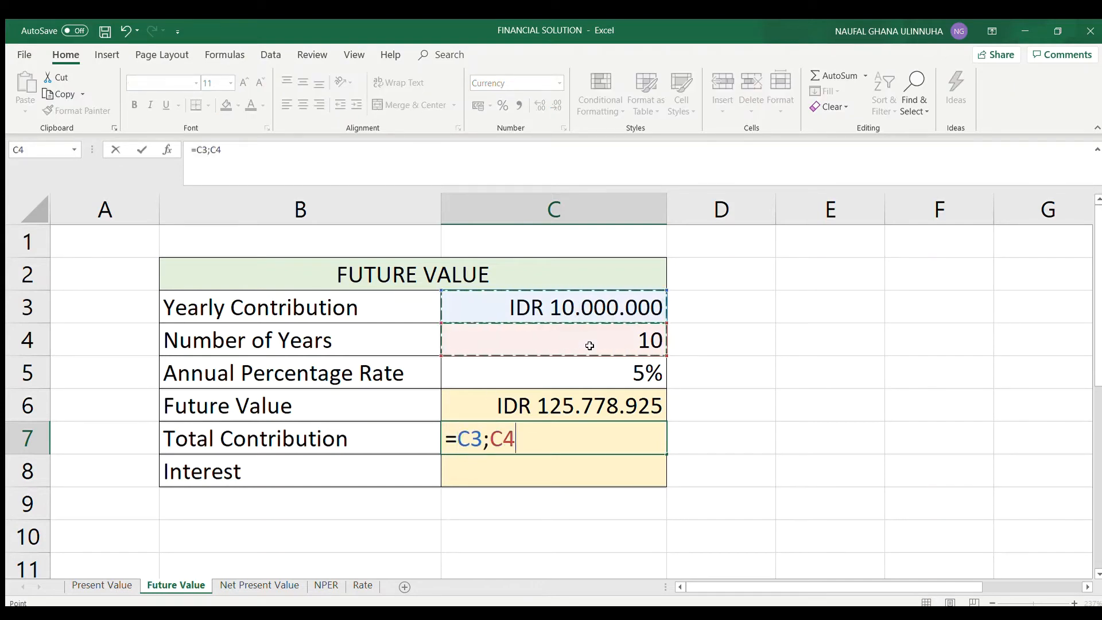
pyautogui.press('BackSpace')
pyautogui.press('BackSpace')
pyautogui.press('BackSpace')
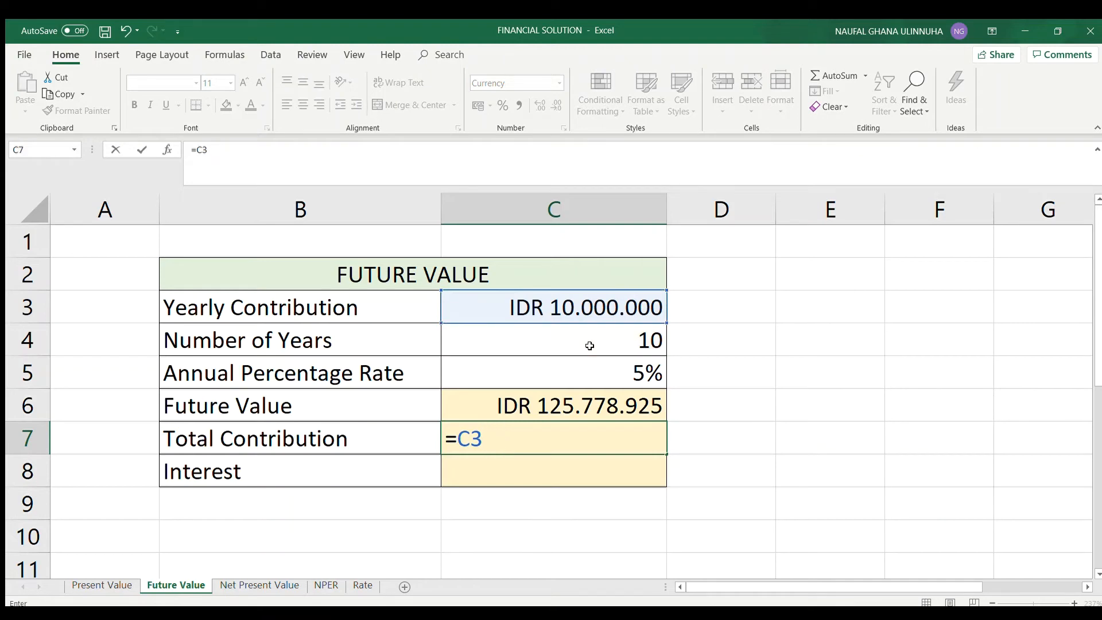
pyautogui.write('*')
pyautogui.click(616, 349)
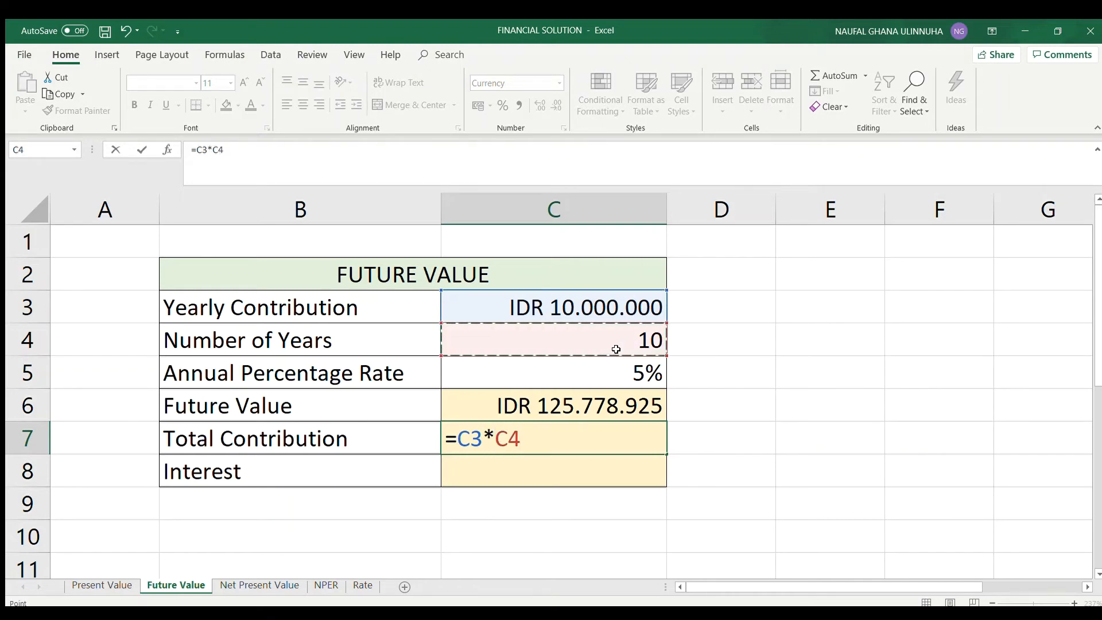
pyautogui.press('Return')
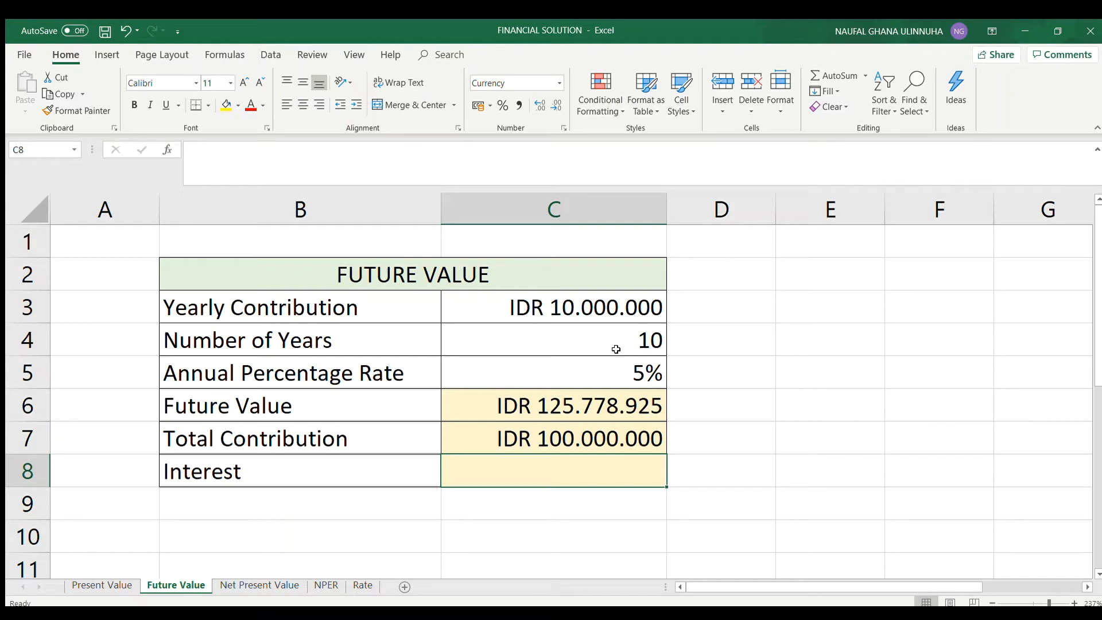
# Step: Calculate the interest in C8 by subtracting the total contribution from the future value, using =C6-C7
pyautogui.write('=')
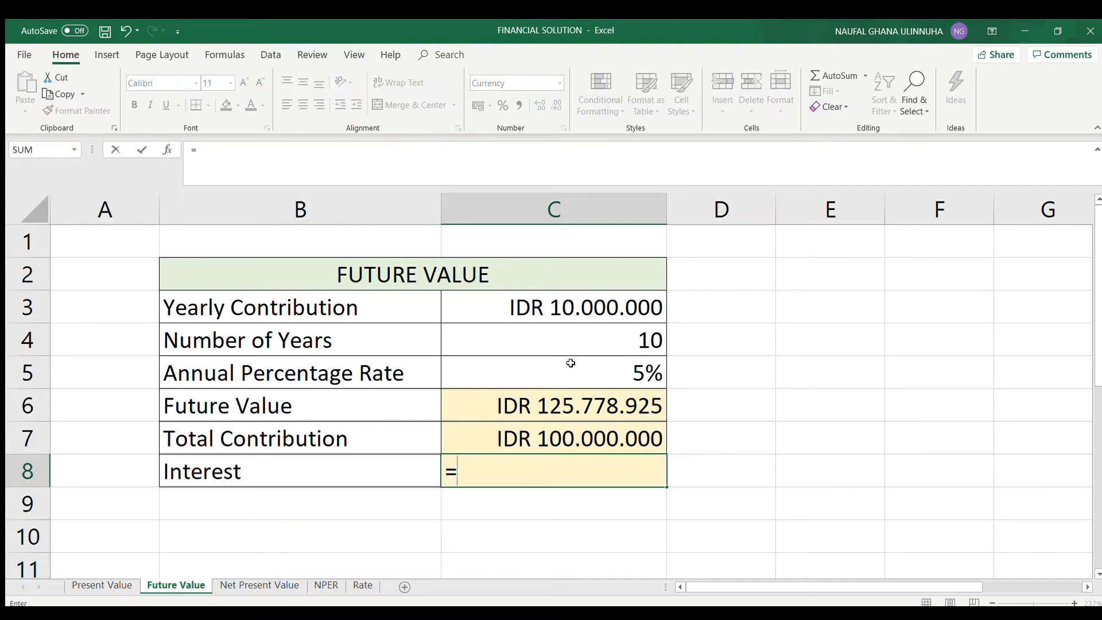
pyautogui.click(553, 407)
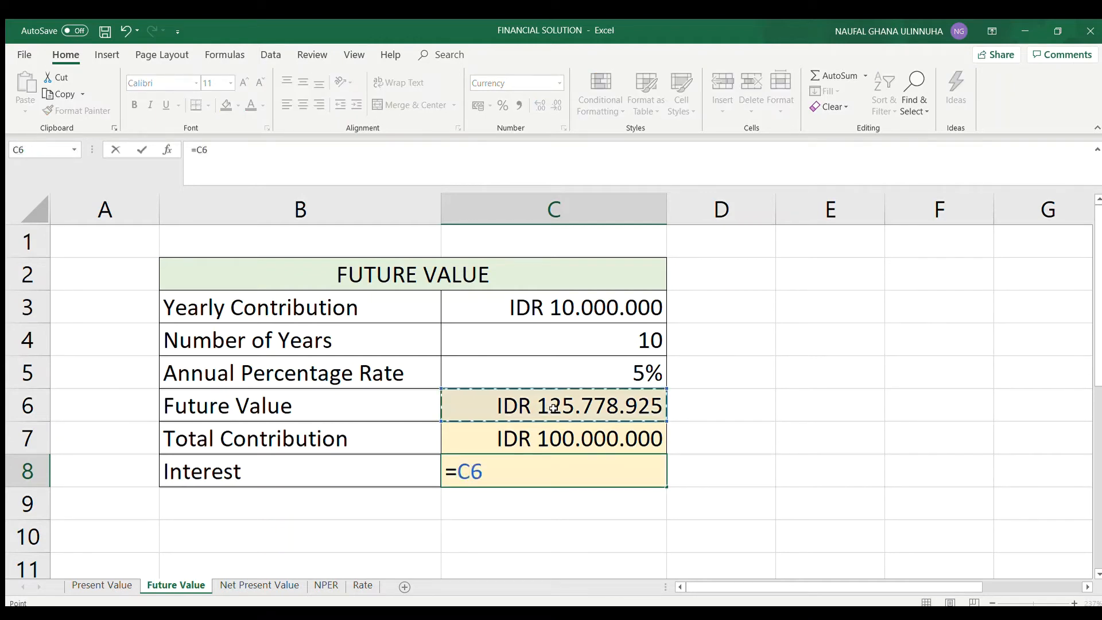
pyautogui.write('-')
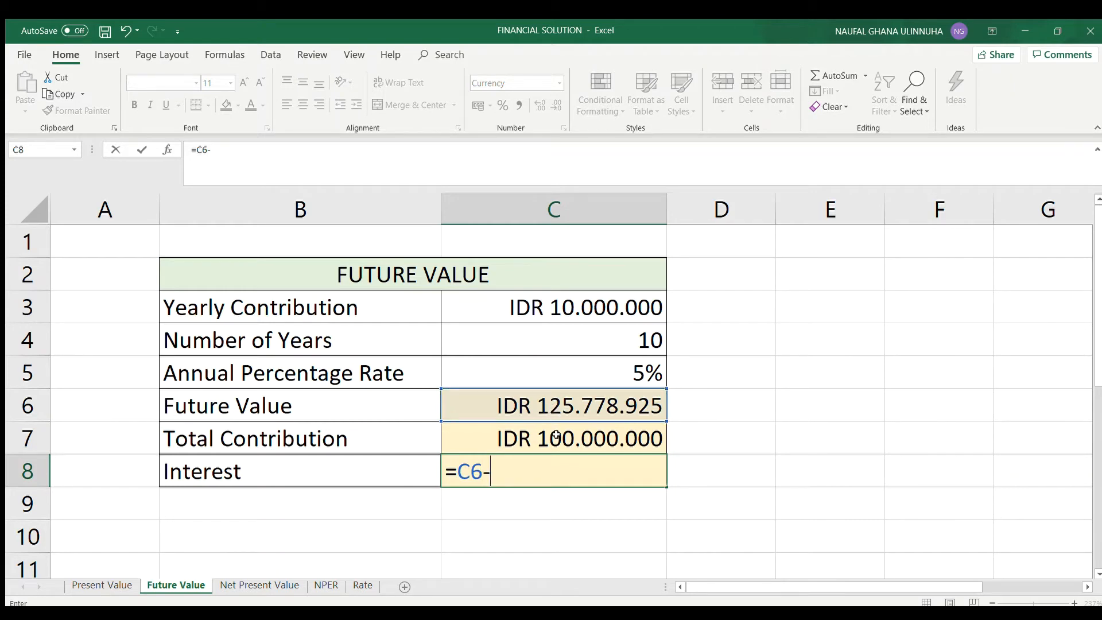
pyautogui.click(556, 436)
pyautogui.press('Return')
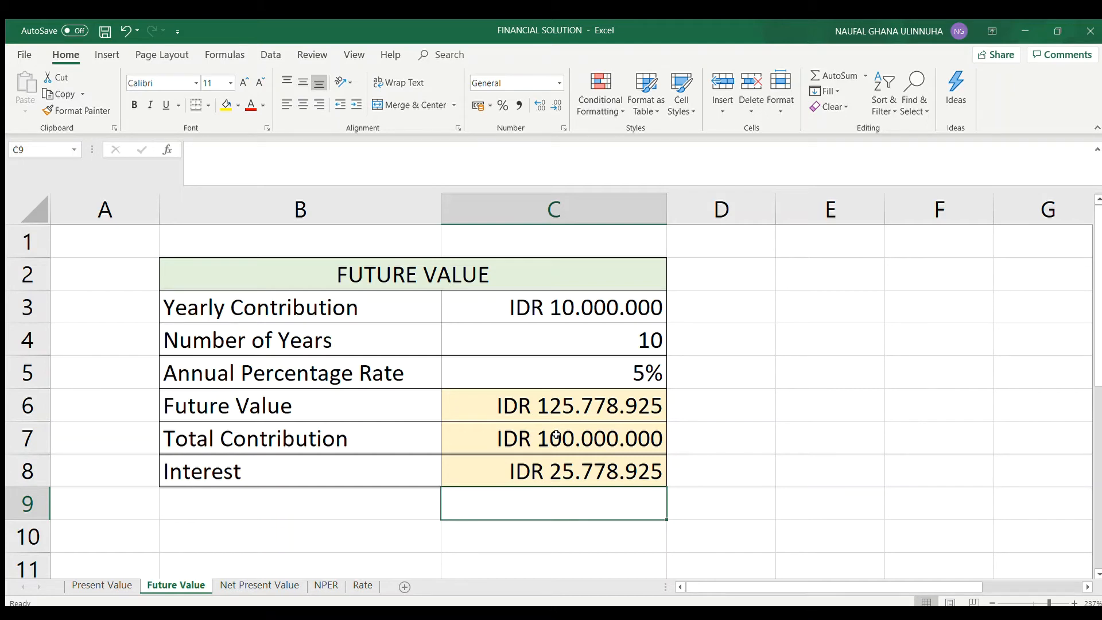
# Step: Enter an end-of-year investment of 12000000 in C3 of the Net Present Value sheet
pyautogui.hotkey('ctrl', 'pagedown')
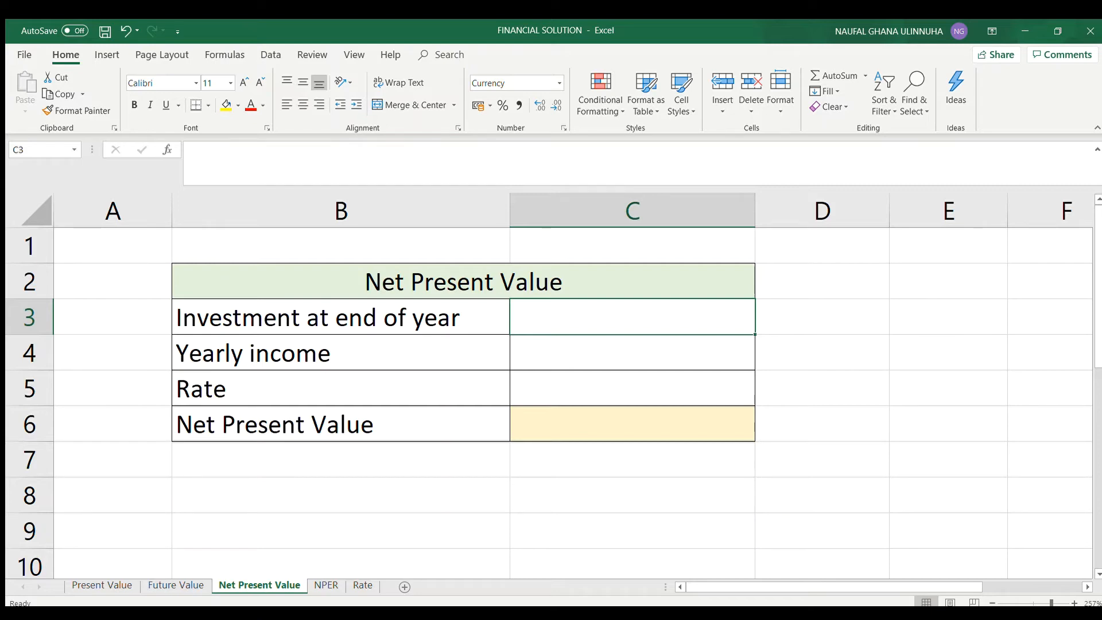
pyautogui.write('1')
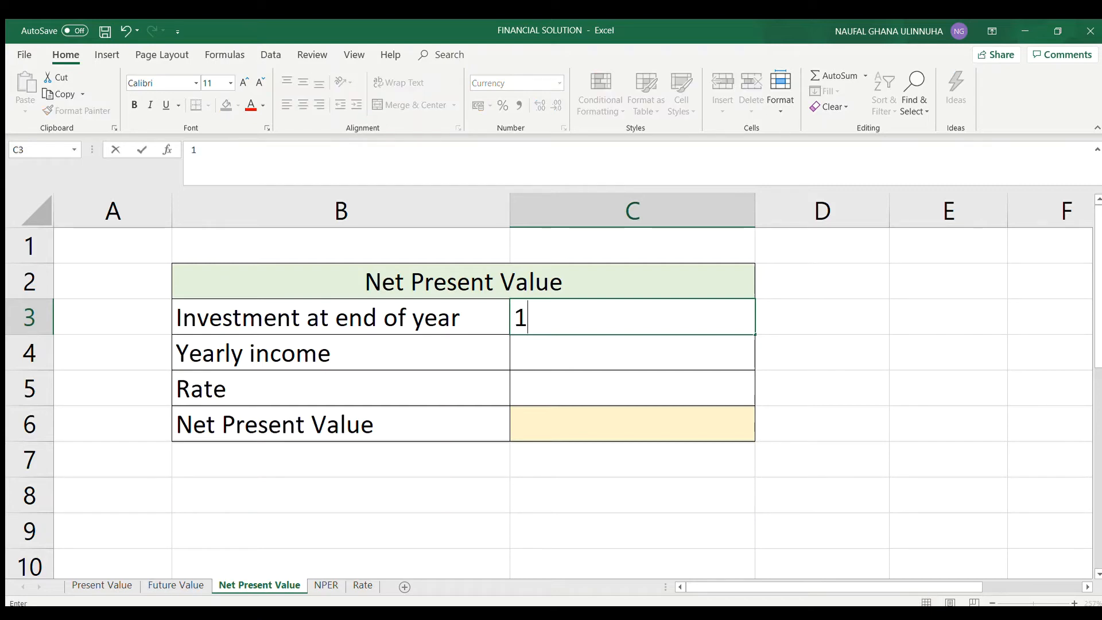
pyautogui.write('2000000')
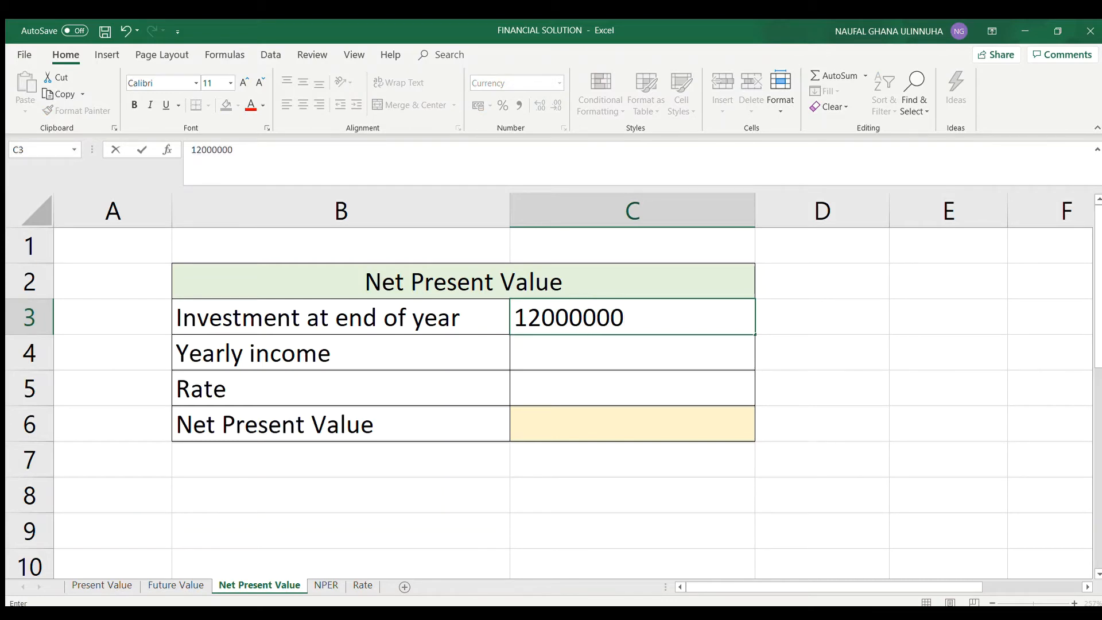
pyautogui.hotkey('ctrl', 'Return')
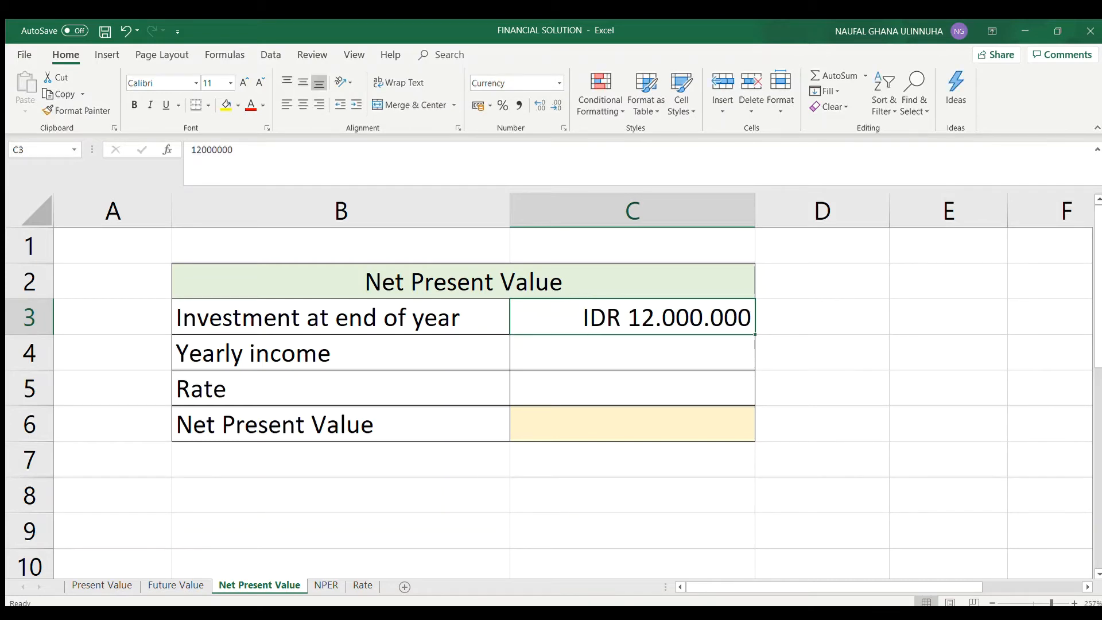
pyautogui.write('5')
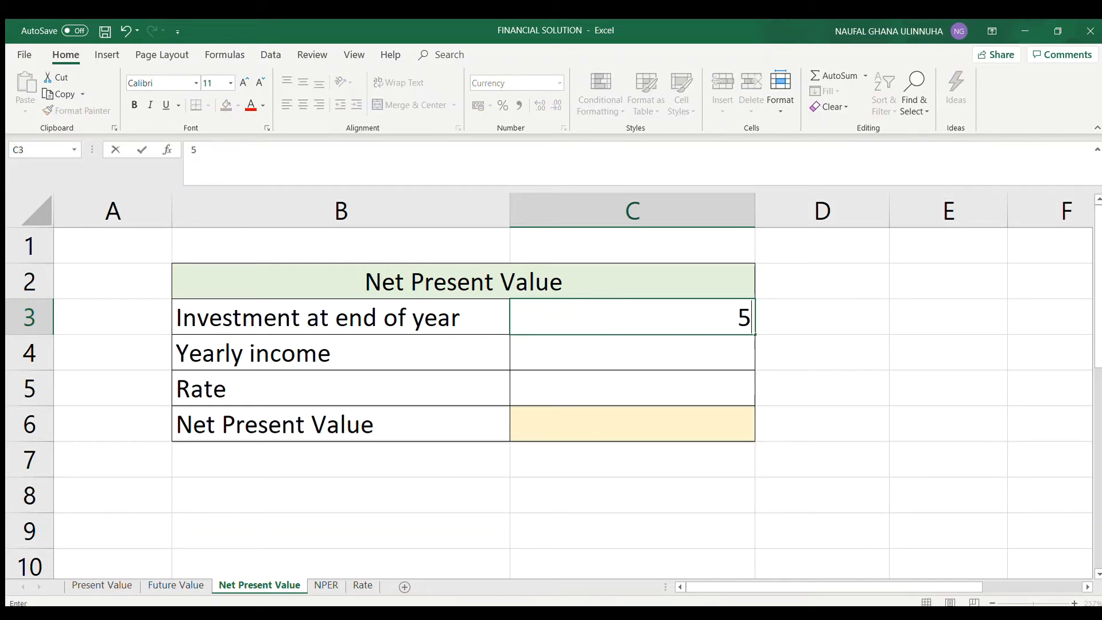
pyautogui.press('BackSpace')
pyautogui.hotkey('ctrl', 'z')
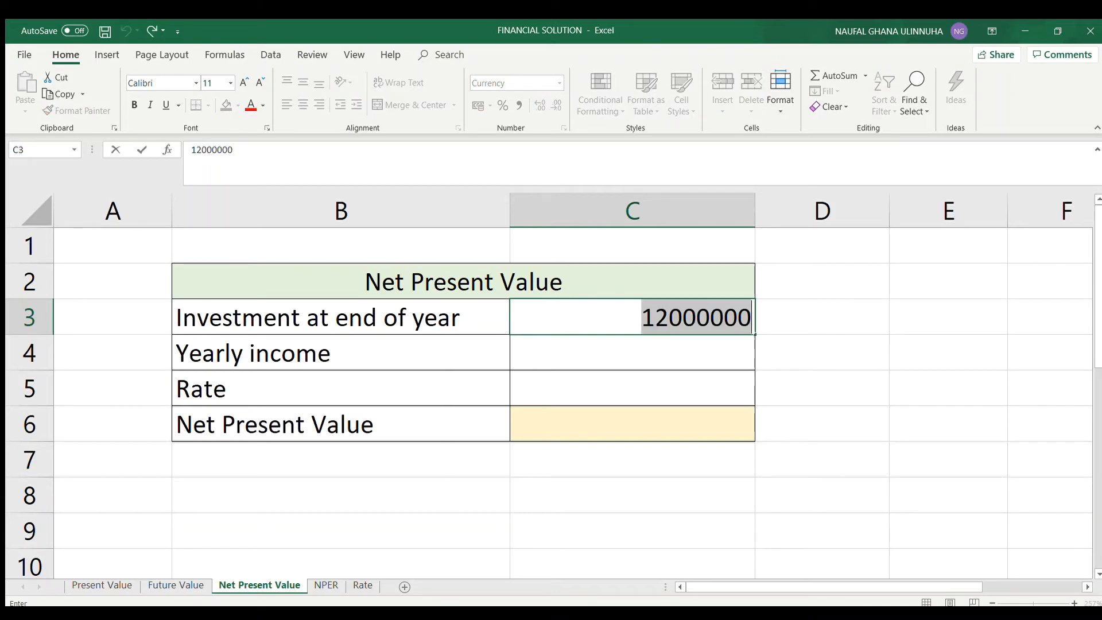
# Step: Enter a yearly income of 5000000 in C4 of the Net Present Value sheet
pyautogui.press('Return')
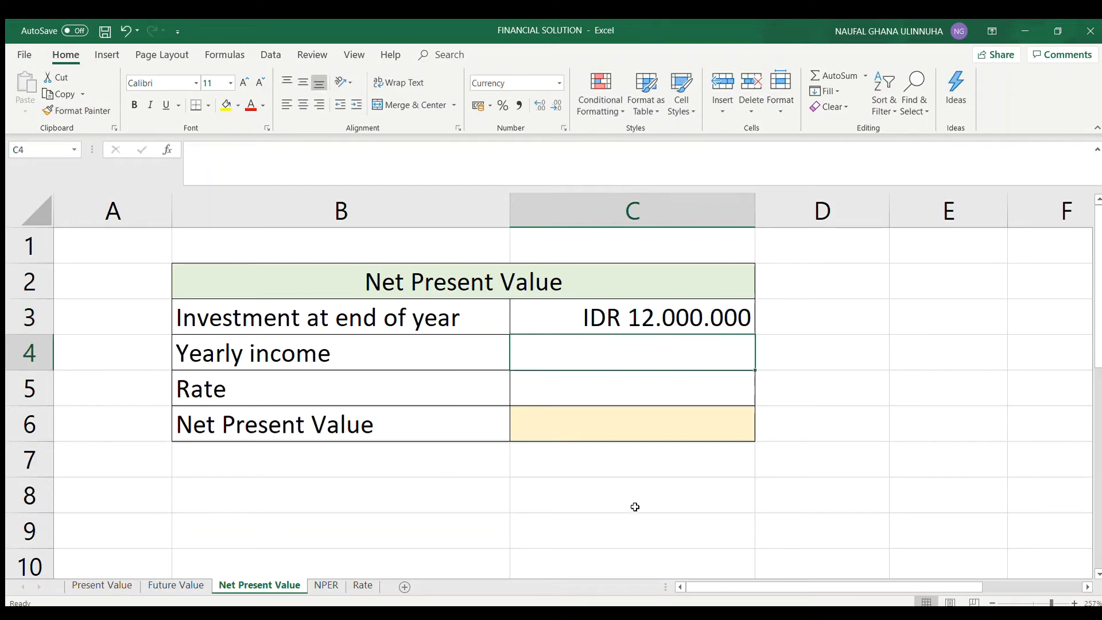
pyautogui.click(695, 447)
pyautogui.click(661, 369)
pyautogui.write('5.000.000000')
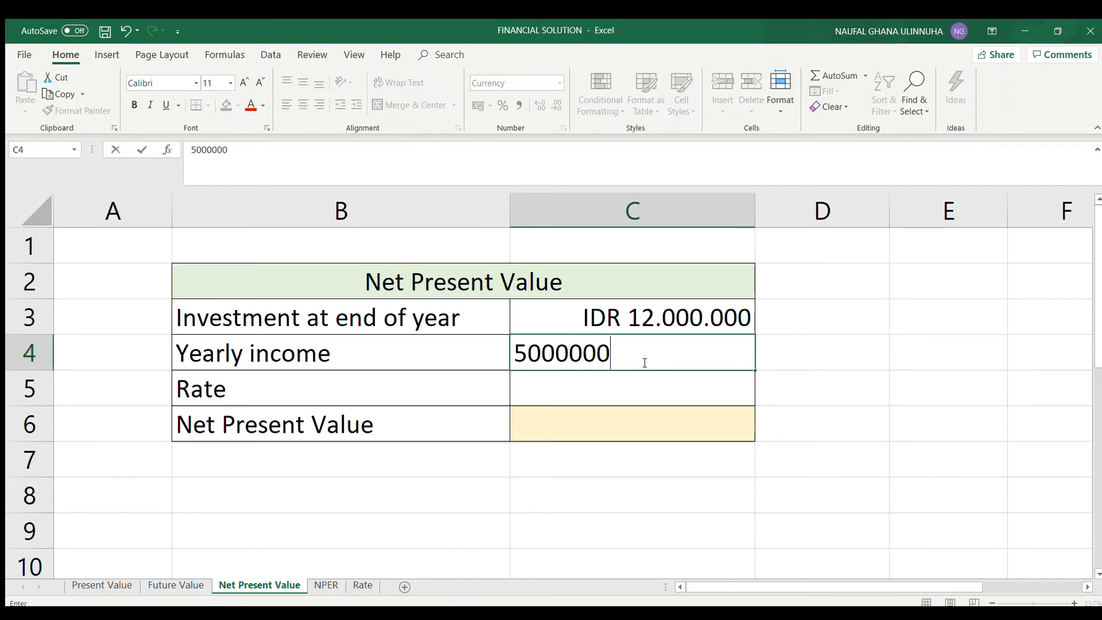
pyautogui.press('Return')
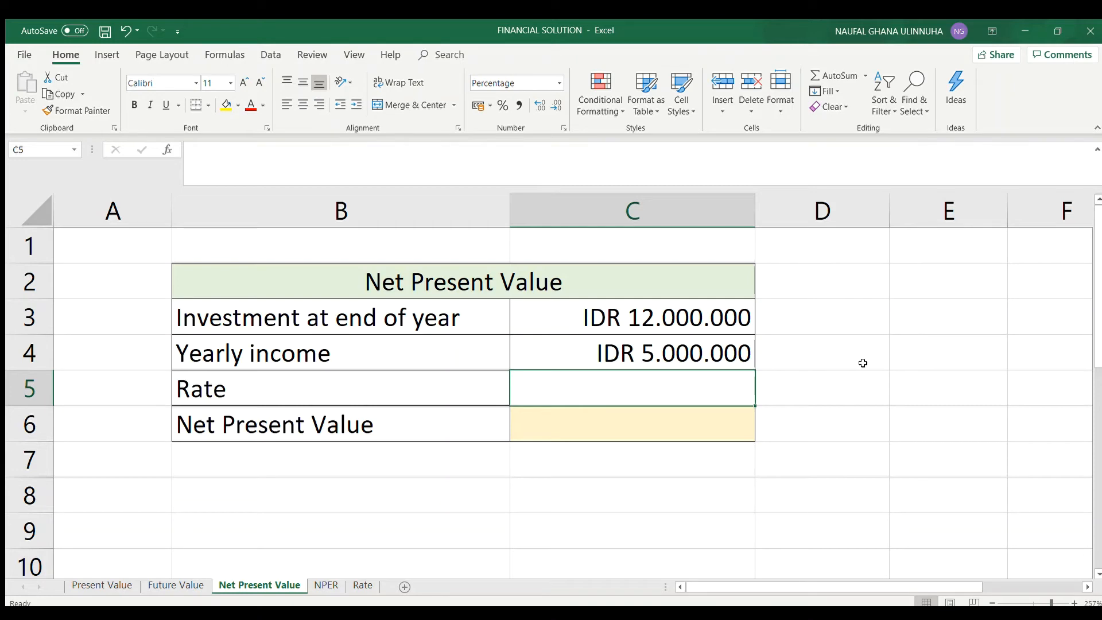
# Step: Enter a rate of 2% in C5
pyautogui.write('2')
pyautogui.press('Delete')
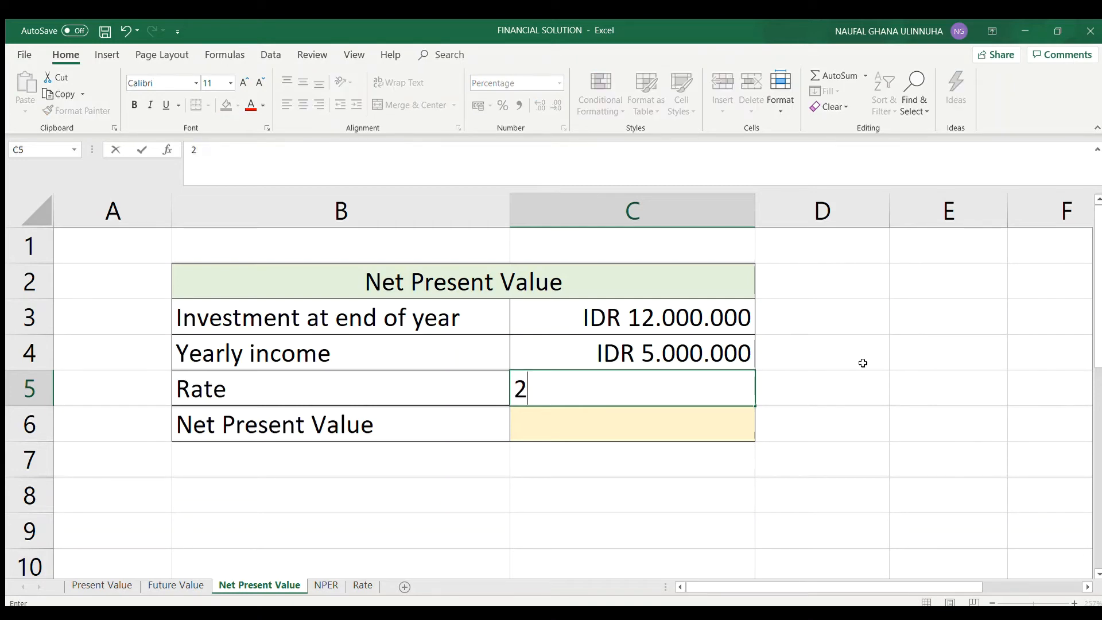
pyautogui.write('%')
pyautogui.press('Return')
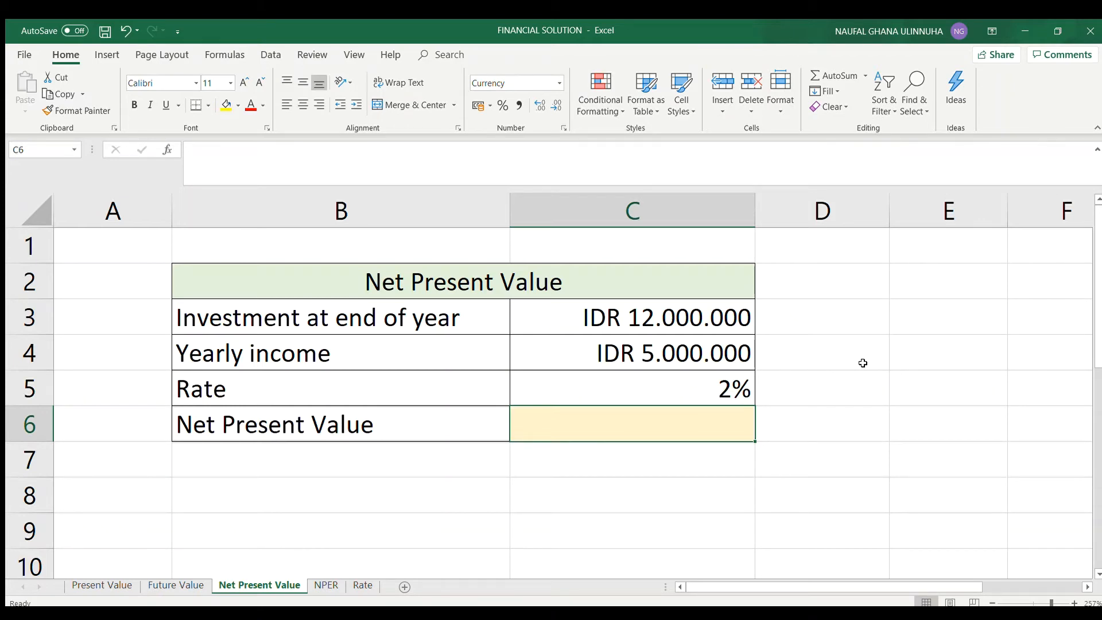
# Step: Calculate the net present value in C6 with the formula =NPV(C5;C4;C3)
pyautogui.write('=N{')
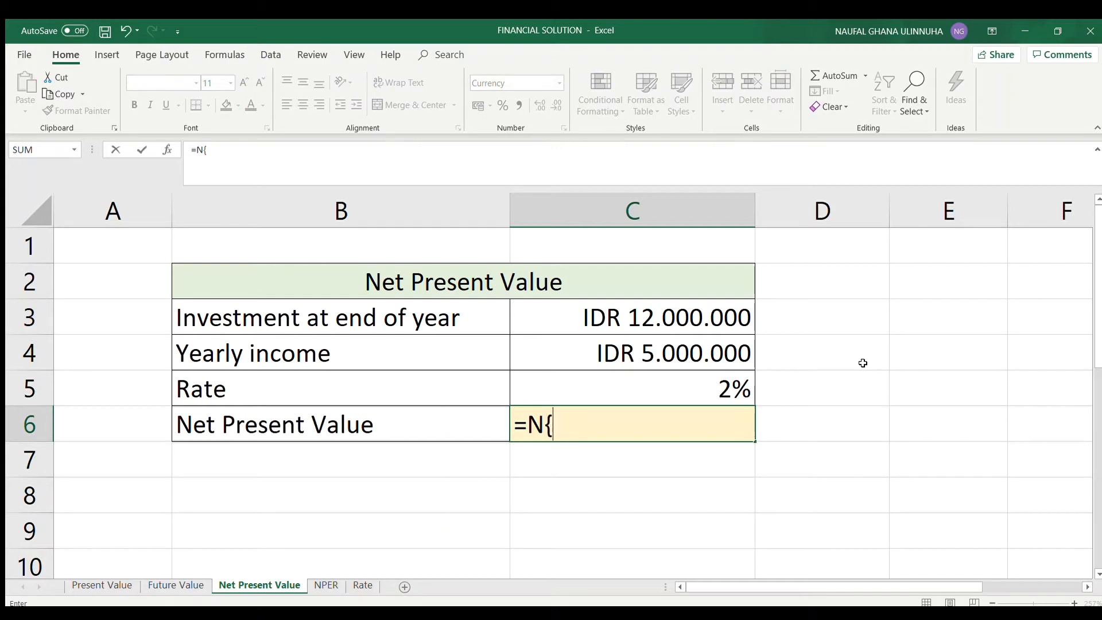
pyautogui.write('V')
pyautogui.press('BackSpace')
pyautogui.press('BackSpace')
pyautogui.write('PV(')
pyautogui.click(654, 383)
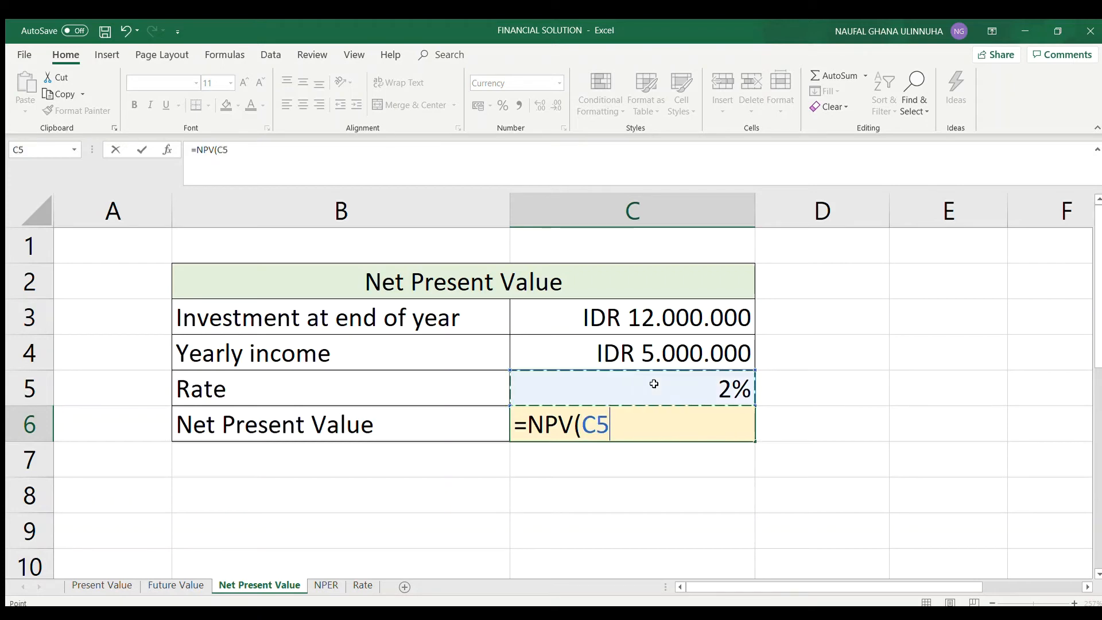
pyautogui.write(';')
pyautogui.click(602, 359)
pyautogui.write(';')
pyautogui.click(620, 320)
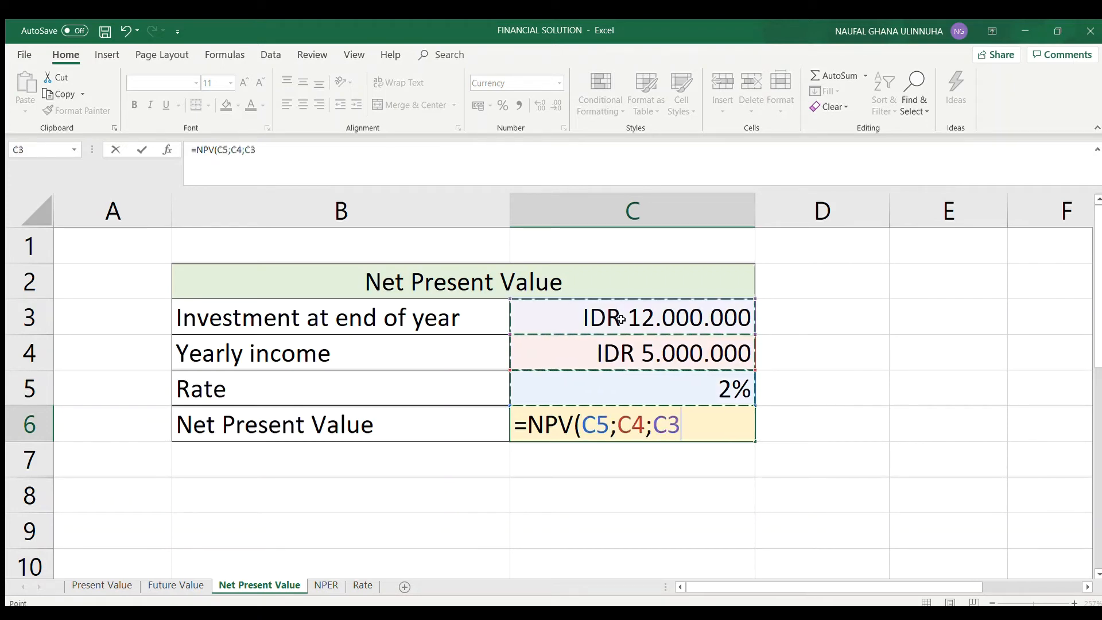
pyautogui.write(')')
pyautogui.press('Return')
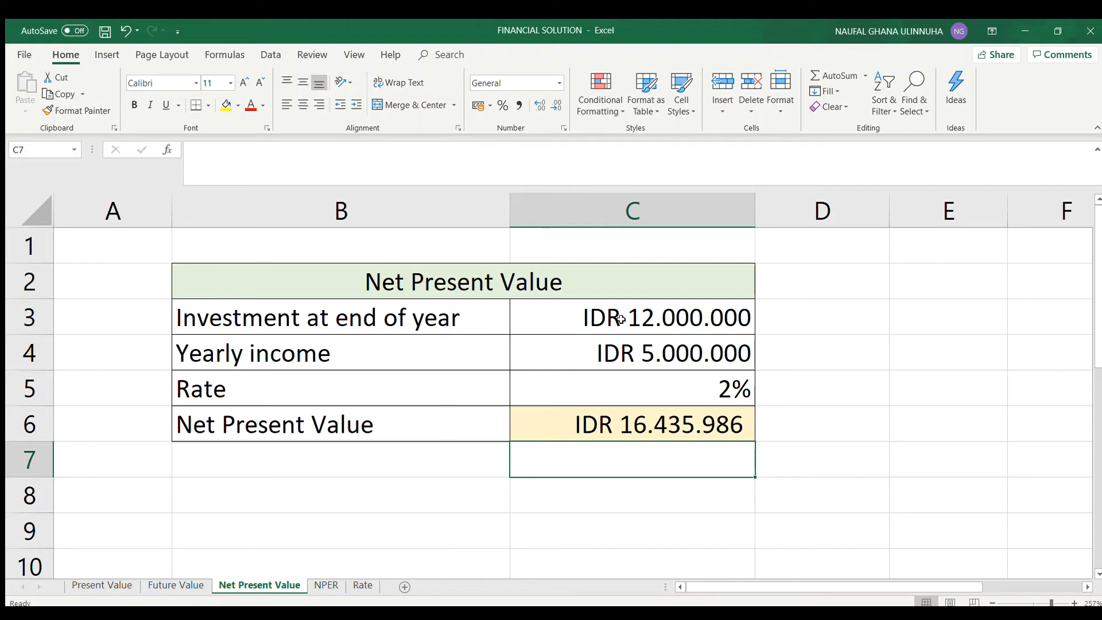
# Step: Enter a loan amount of 20000000 in C3 of the NPER sheet
pyautogui.hotkey('ctrl', 'pagedown')
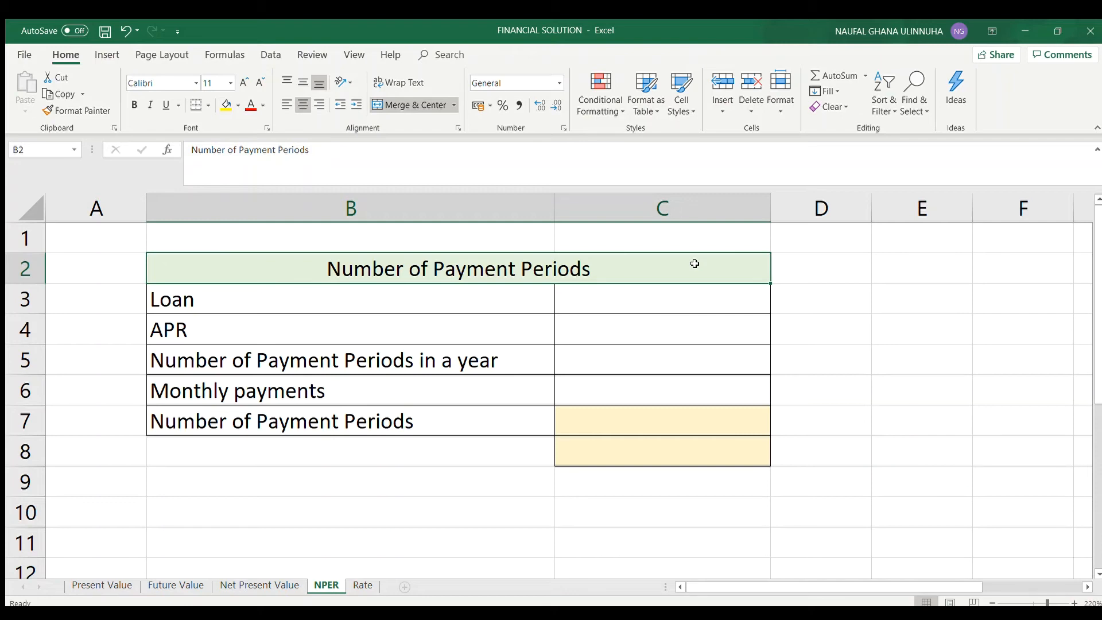
pyautogui.click(631, 303)
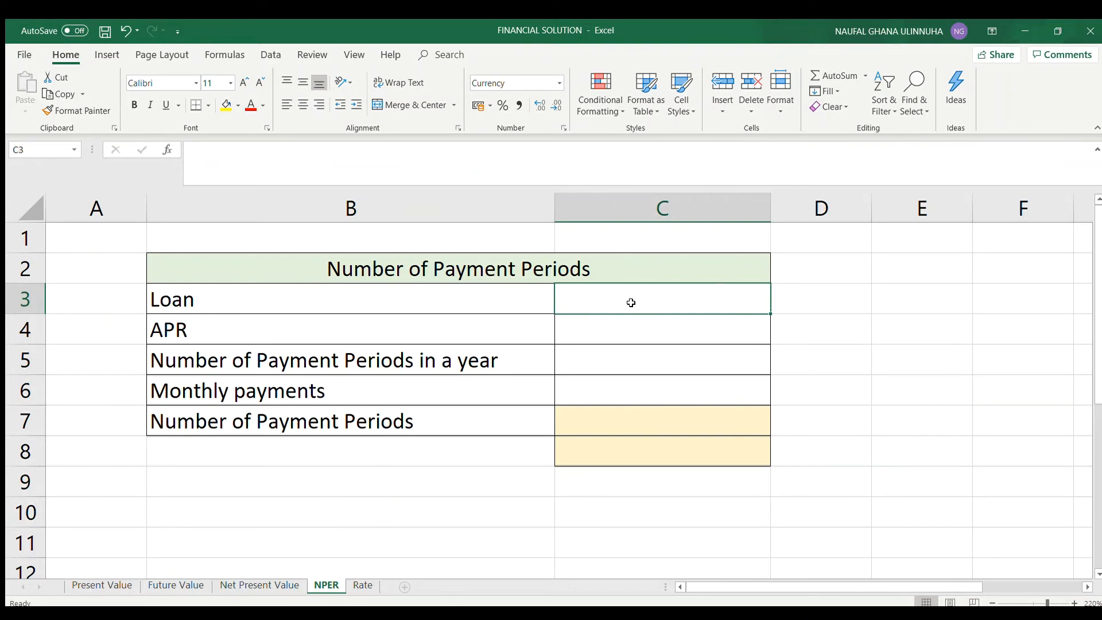
pyautogui.write('20')
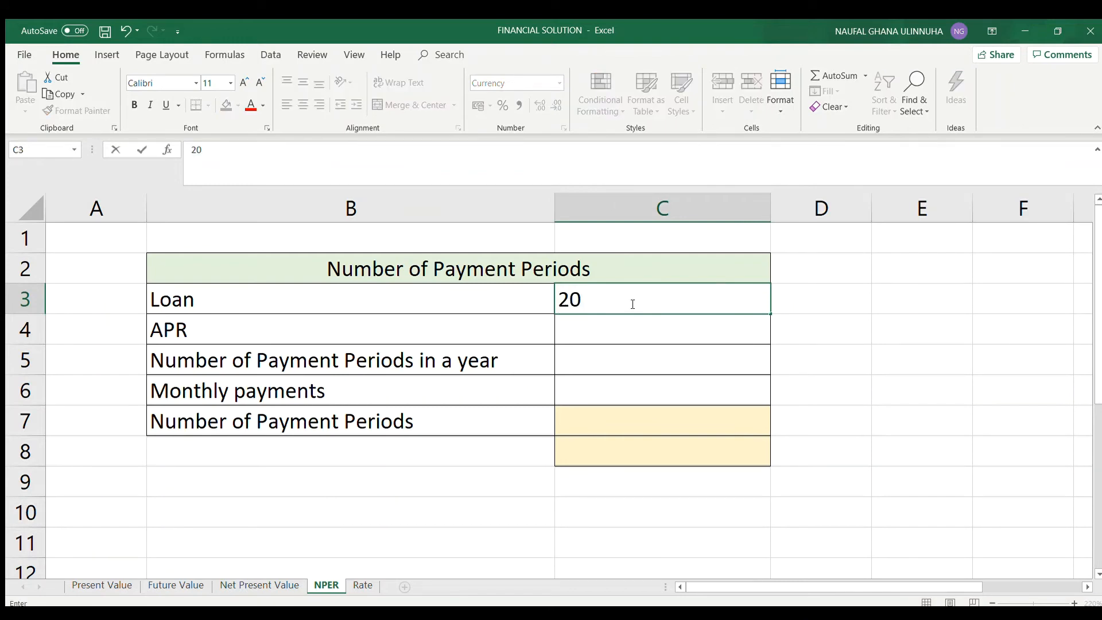
pyautogui.write('.000.')
pyautogui.write('000000')
pyautogui.press('Return')
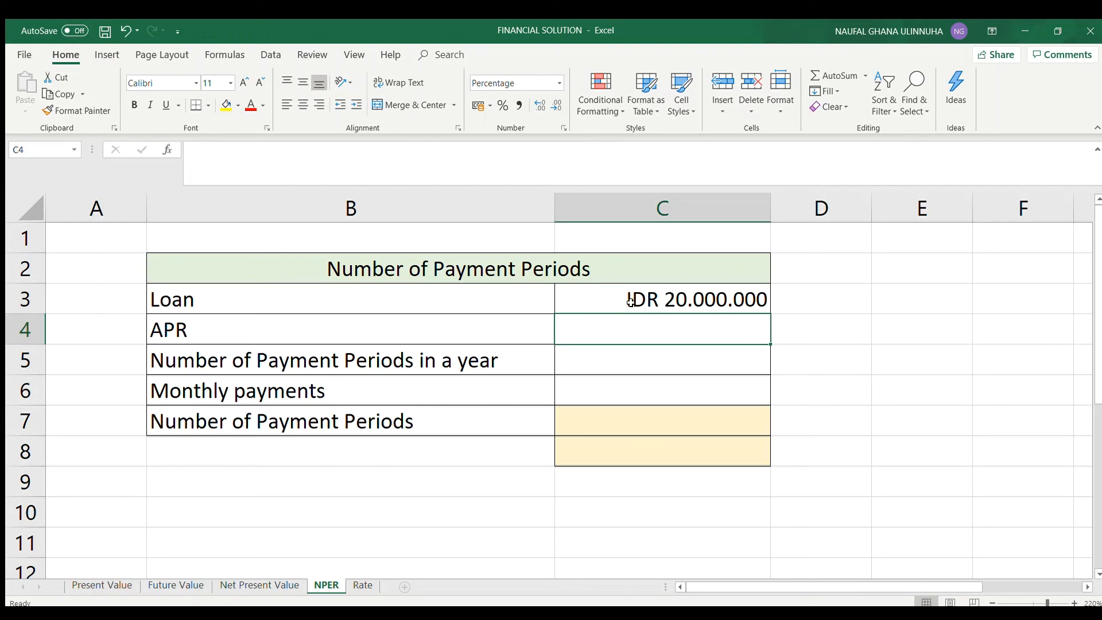
# Step: Enter an APR of 3% in C4 and 12 payment periods in a year in C5
pyautogui.write('3%')
pyautogui.press('Return')
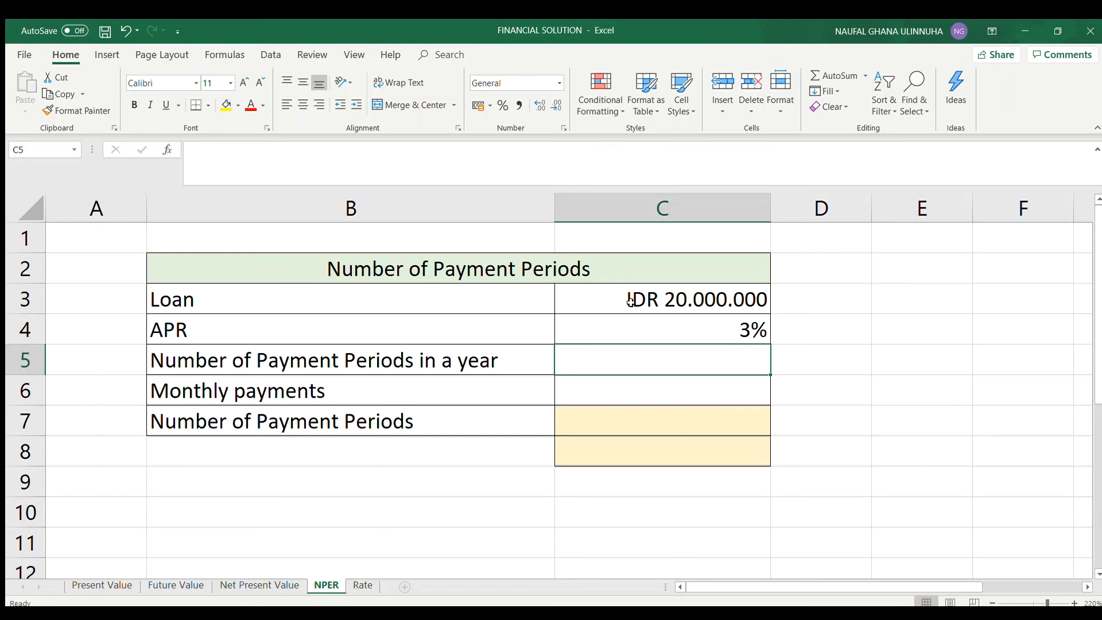
pyautogui.write('12')
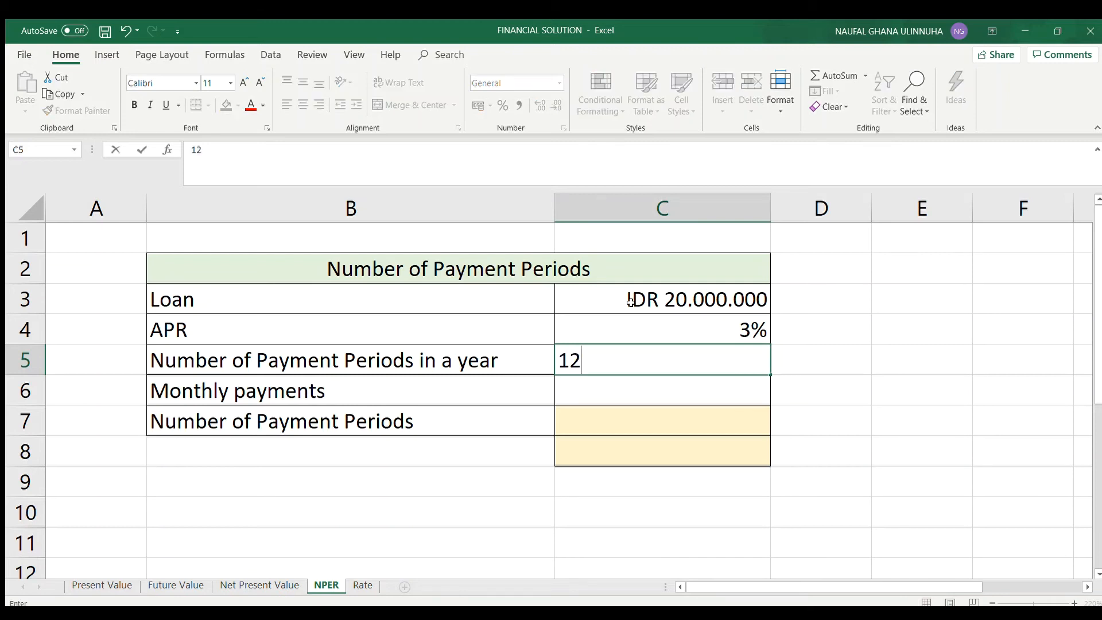
pyautogui.press('Return')
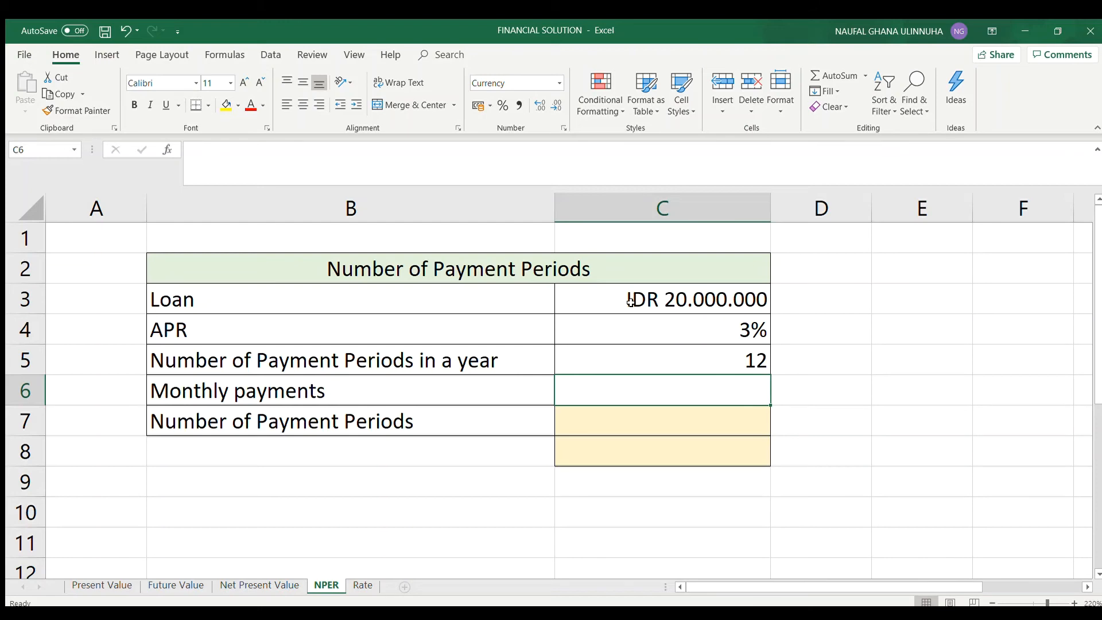
# Step: Enter a monthly payment of 200000 in C6
pyautogui.write('20')
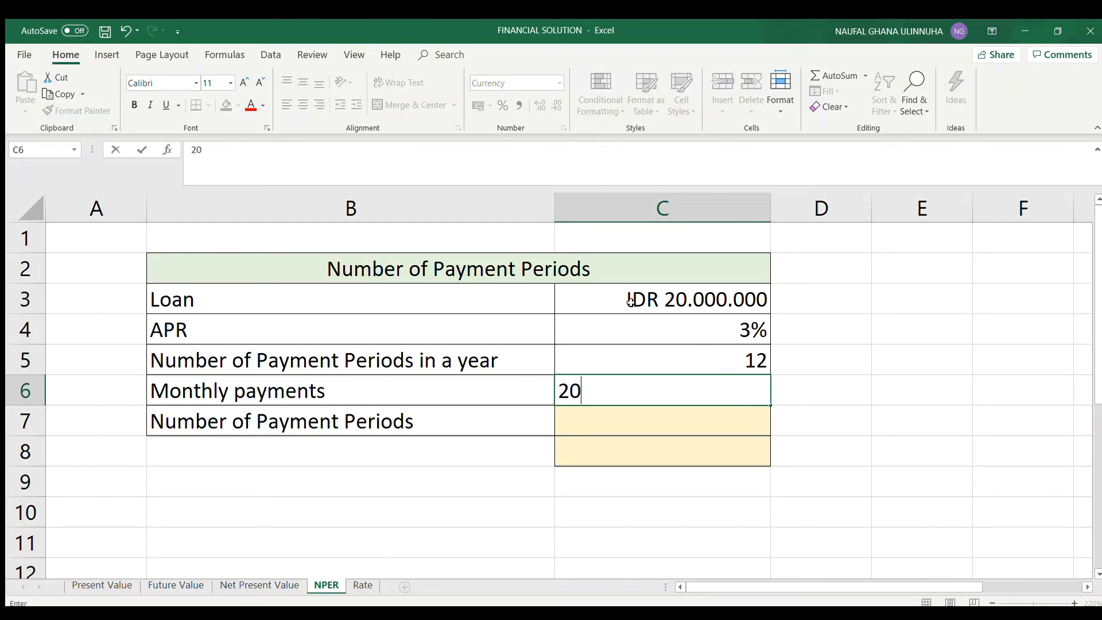
pyautogui.write('0.00000')
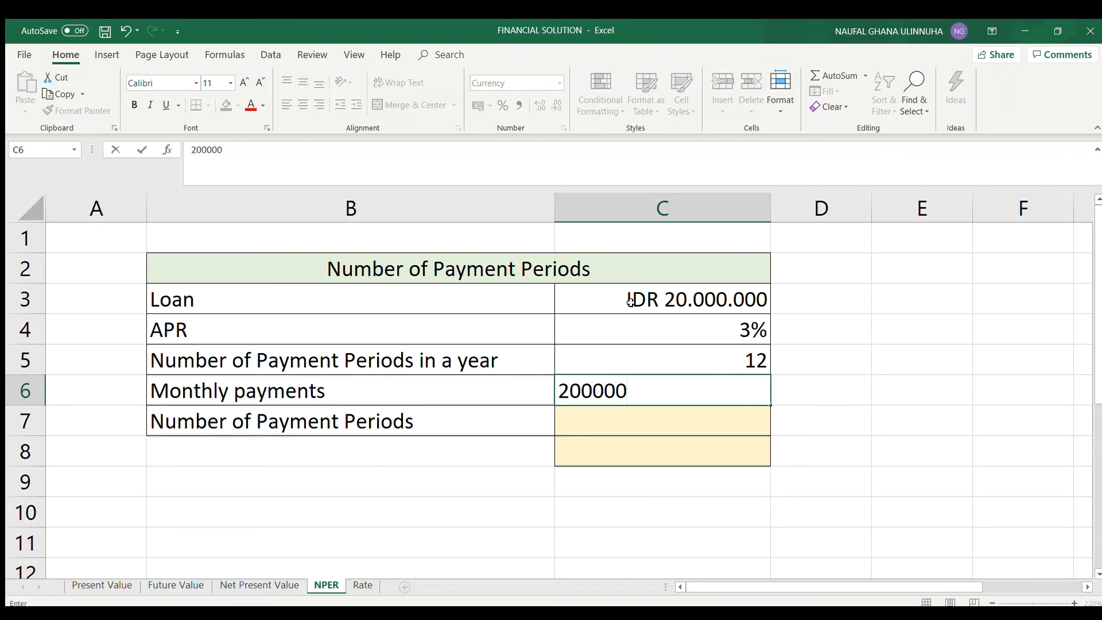
pyautogui.press('Return')
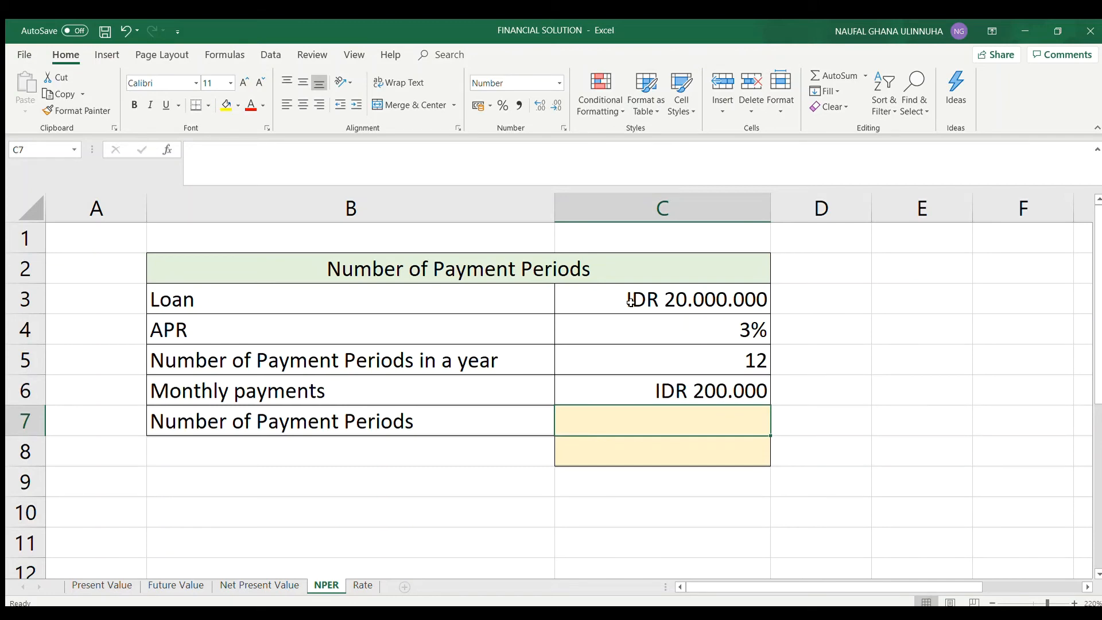
# Step: Calculate the number of payment periods in C7 with the formula =NPER(C4/C5;-C6;C3)
pyautogui.write('=(')
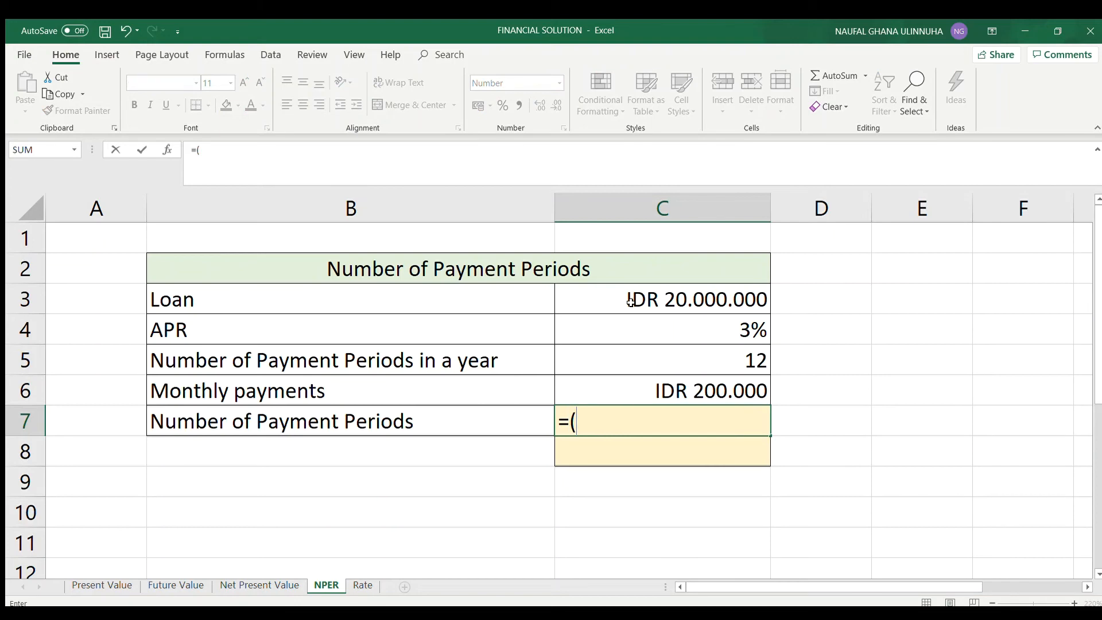
pyautogui.write('NPER')
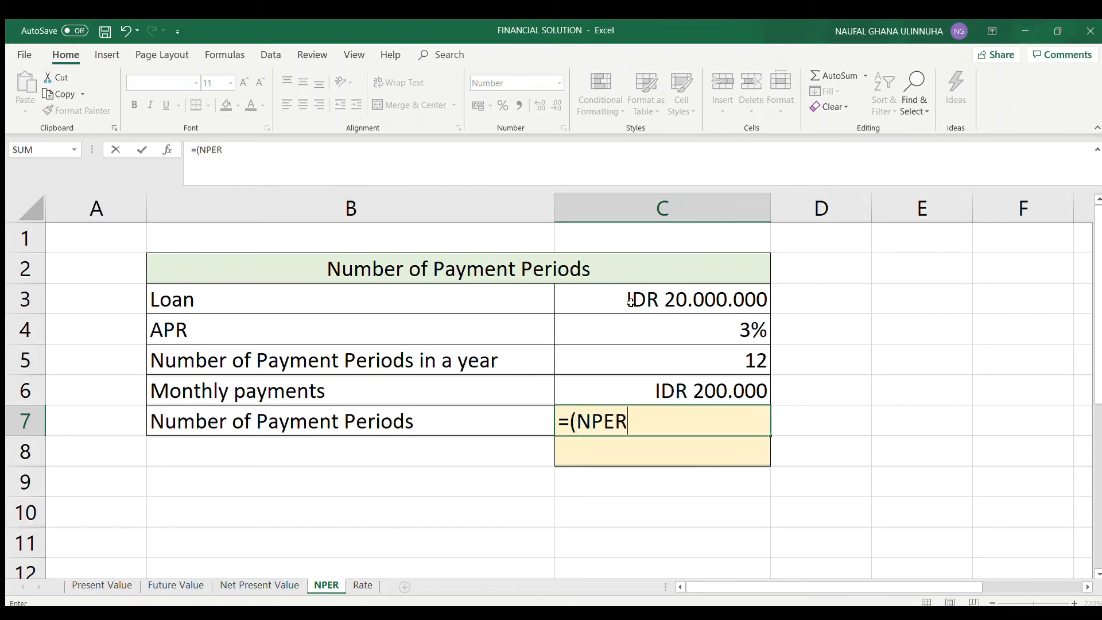
pyautogui.press('BackSpace')
pyautogui.press('BackSpace')
pyautogui.press('BackSpace')
pyautogui.press('BackSpace')
pyautogui.press('BackSpace')
pyautogui.write('N')
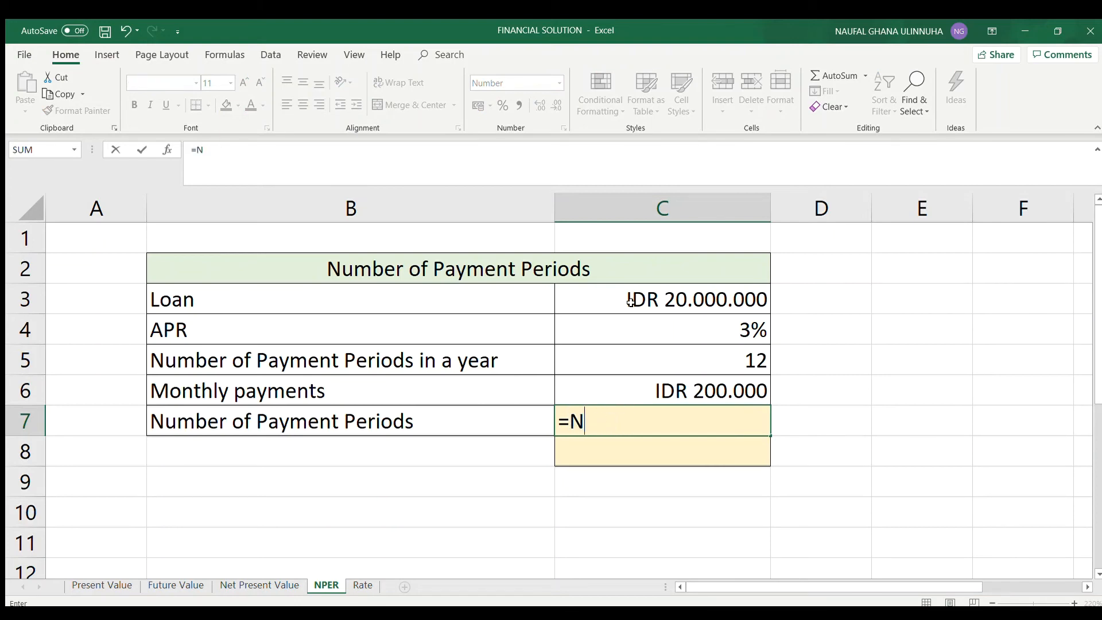
pyautogui.write('PER(')
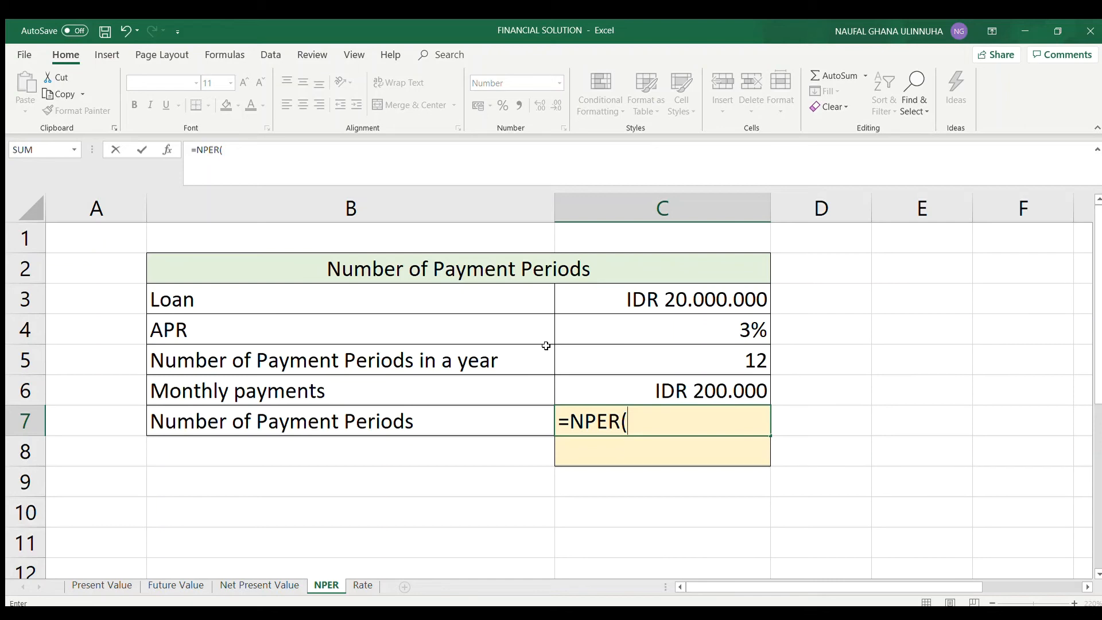
pyautogui.click(625, 334)
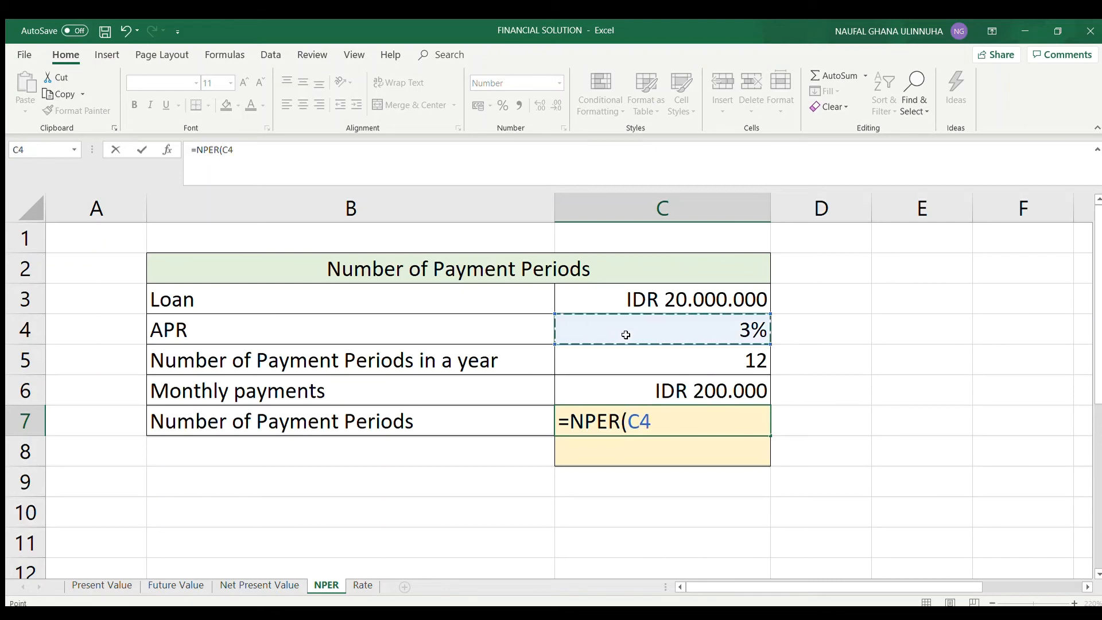
pyautogui.write('/')
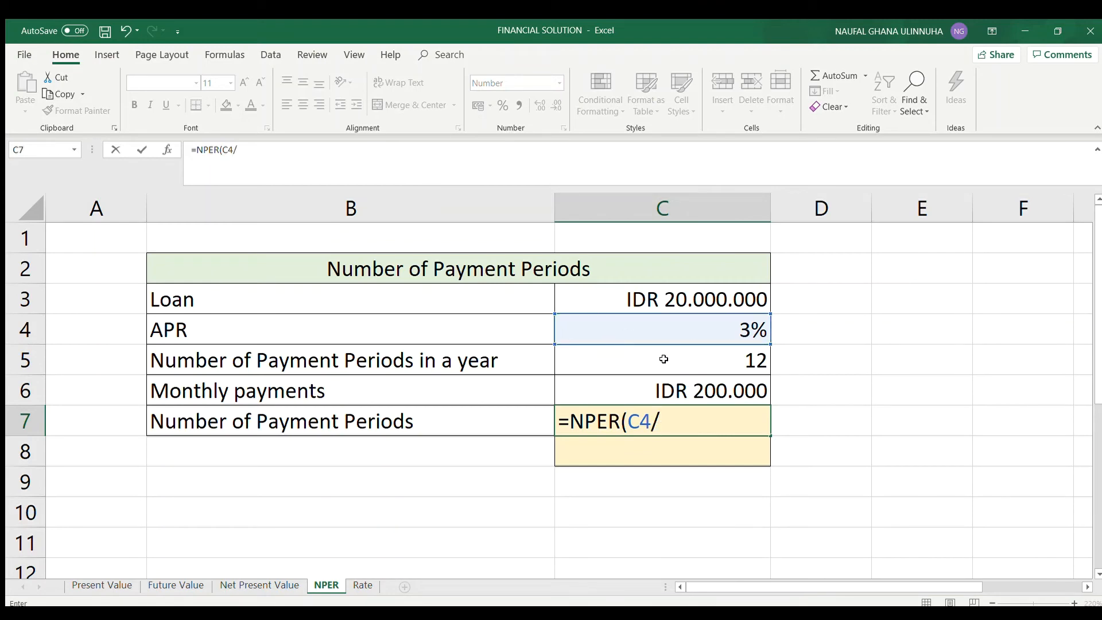
pyautogui.click(628, 363)
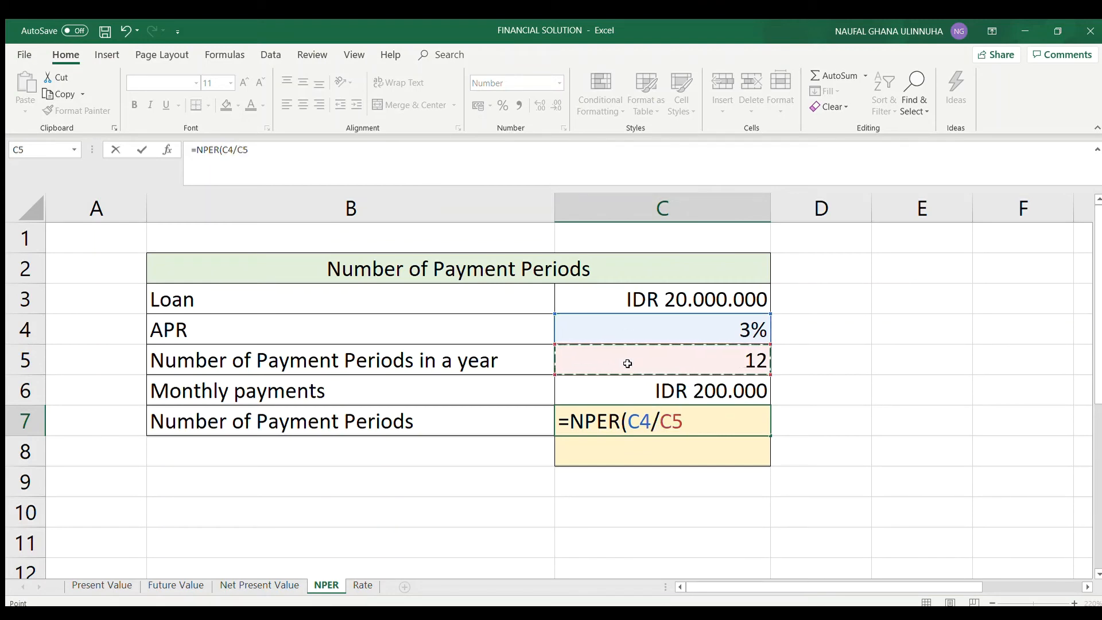
pyautogui.write(';')
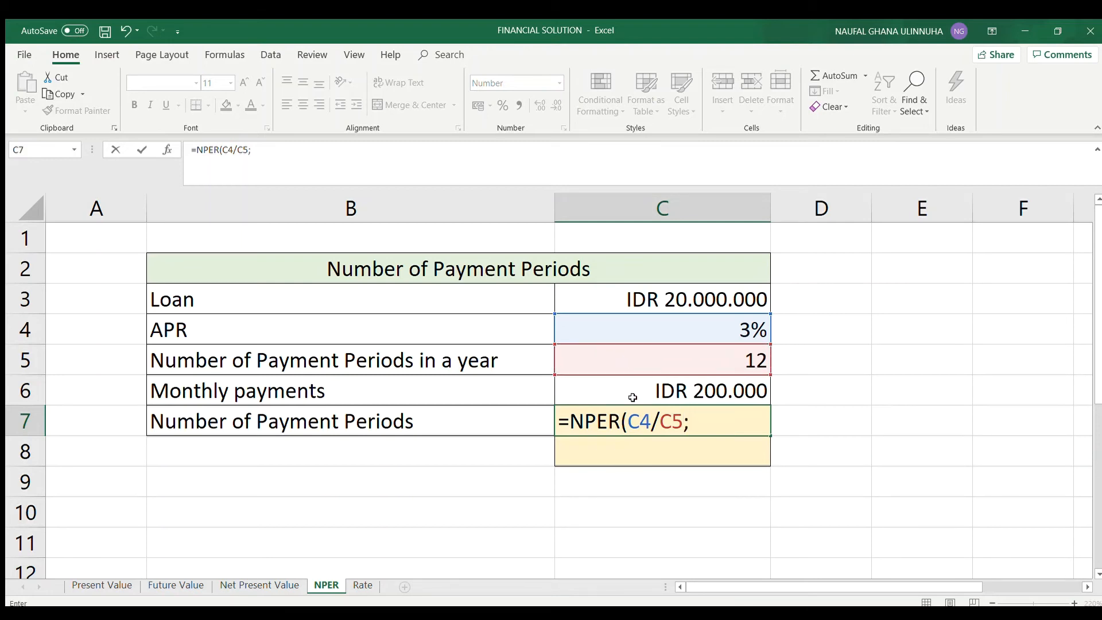
pyautogui.write('-')
pyautogui.click(677, 392)
pyautogui.write(';')
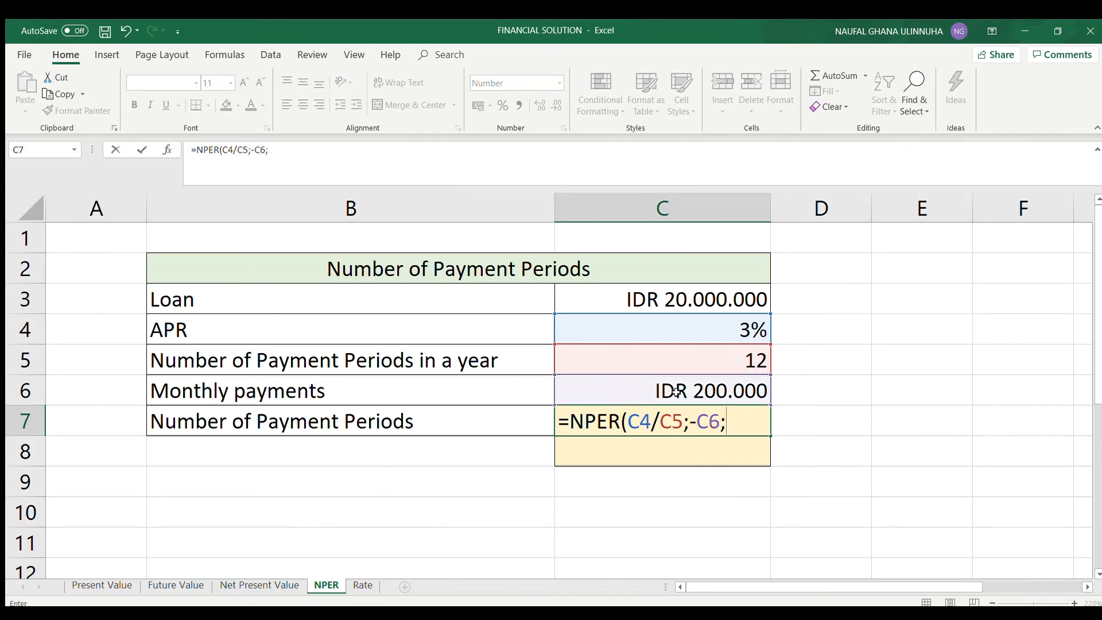
pyautogui.click(645, 299)
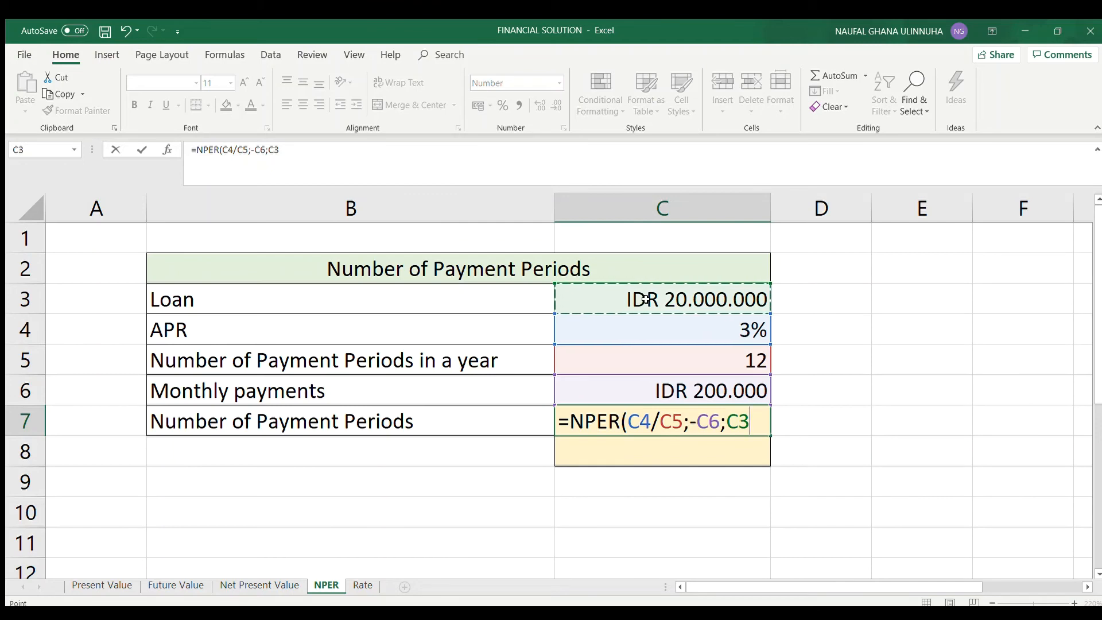
pyautogui.write(')')
pyautogui.press('Return')
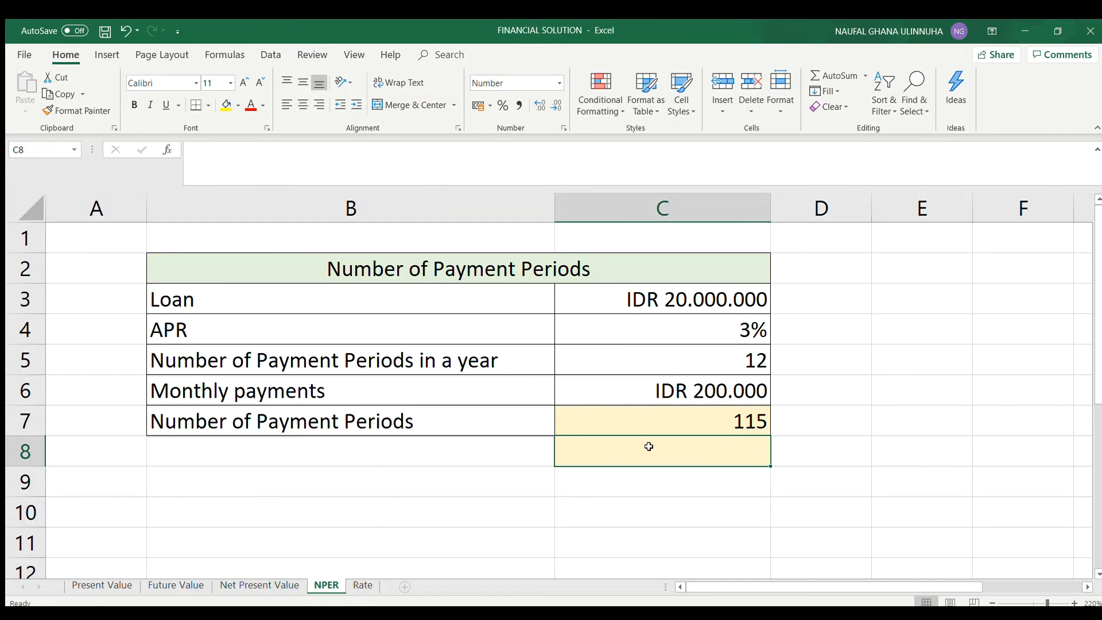
# Step: Convert the number of payment periods to years in C8 by dividing by the periods in a year, using =C7/C5
pyautogui.write('=')
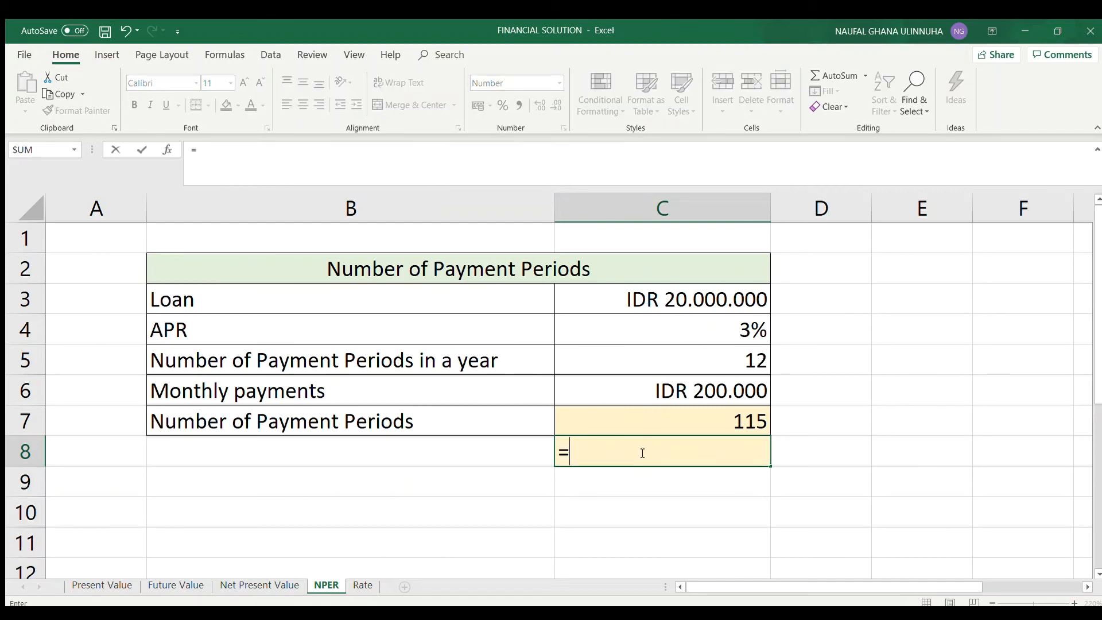
pyautogui.click(679, 418)
pyautogui.write('/')
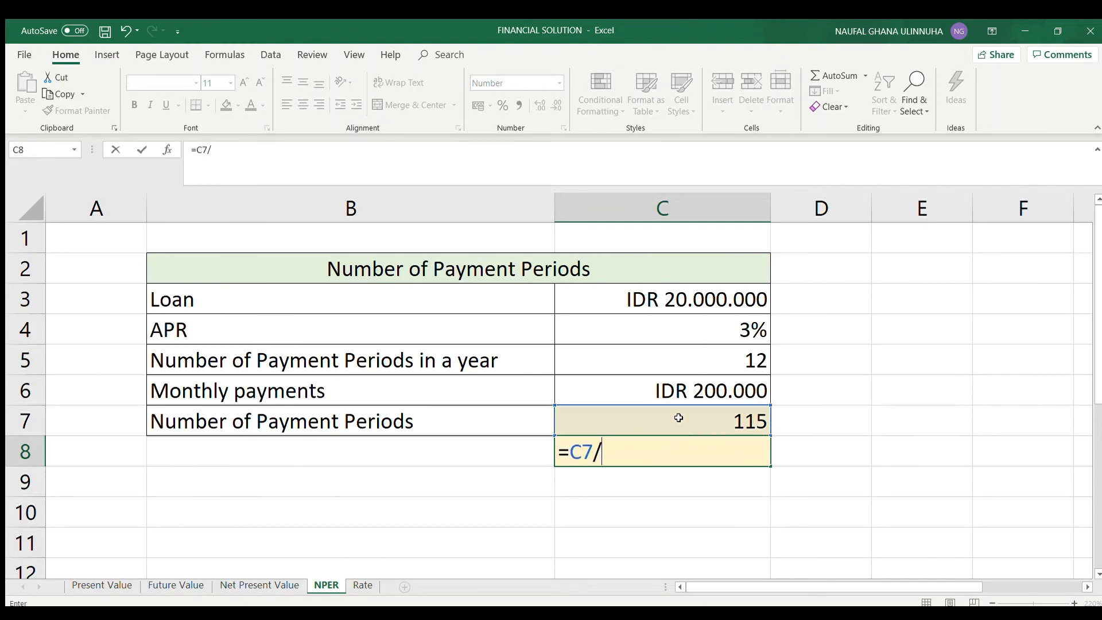
pyautogui.click(636, 358)
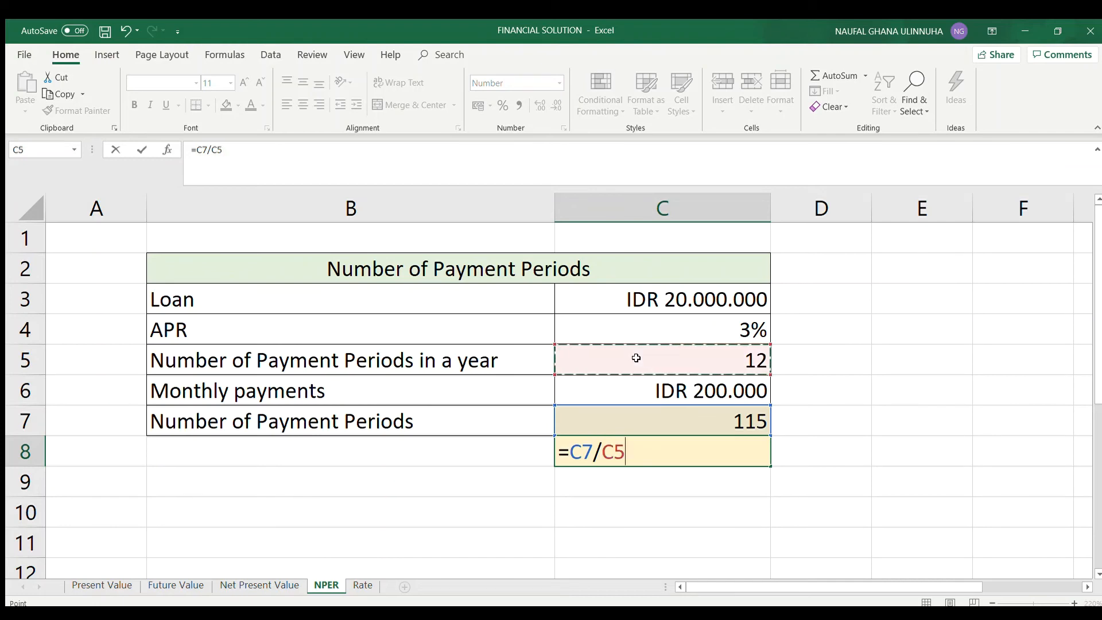
pyautogui.press('Return')
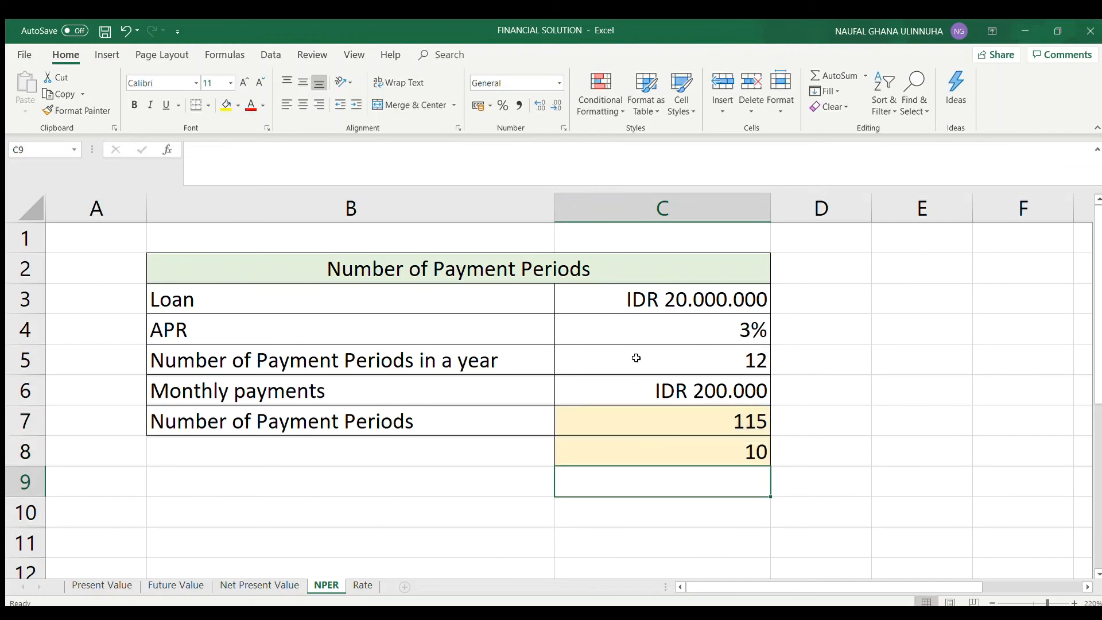
# Step: On the Rate sheet, enter a loan amount of 100000000 in C3
pyautogui.hotkey('ctrl', 'pagedown')
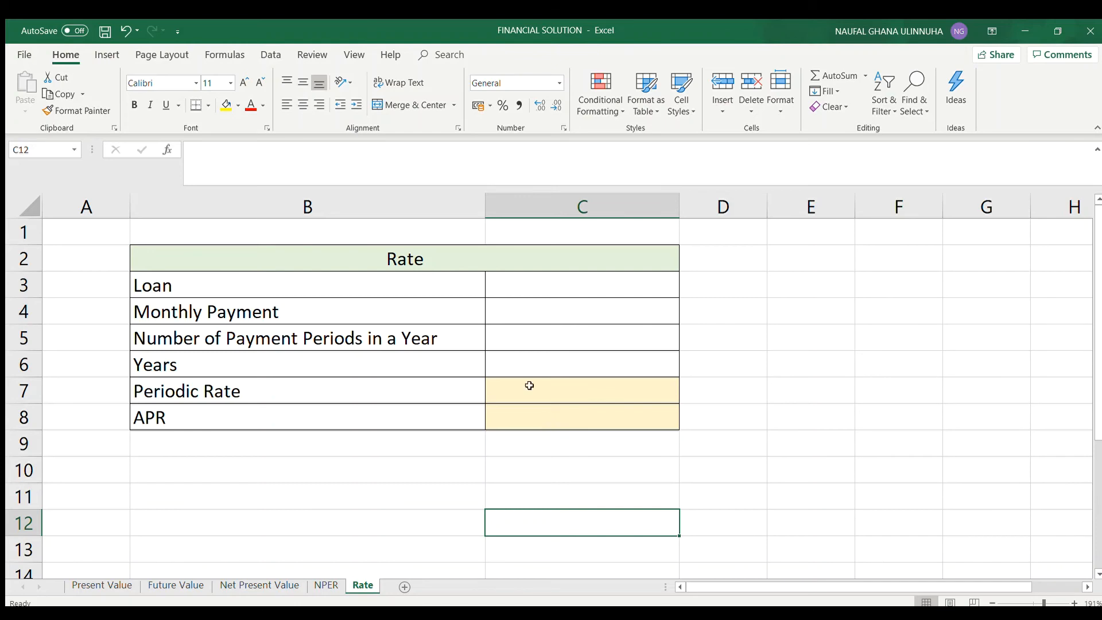
pyautogui.click(568, 291)
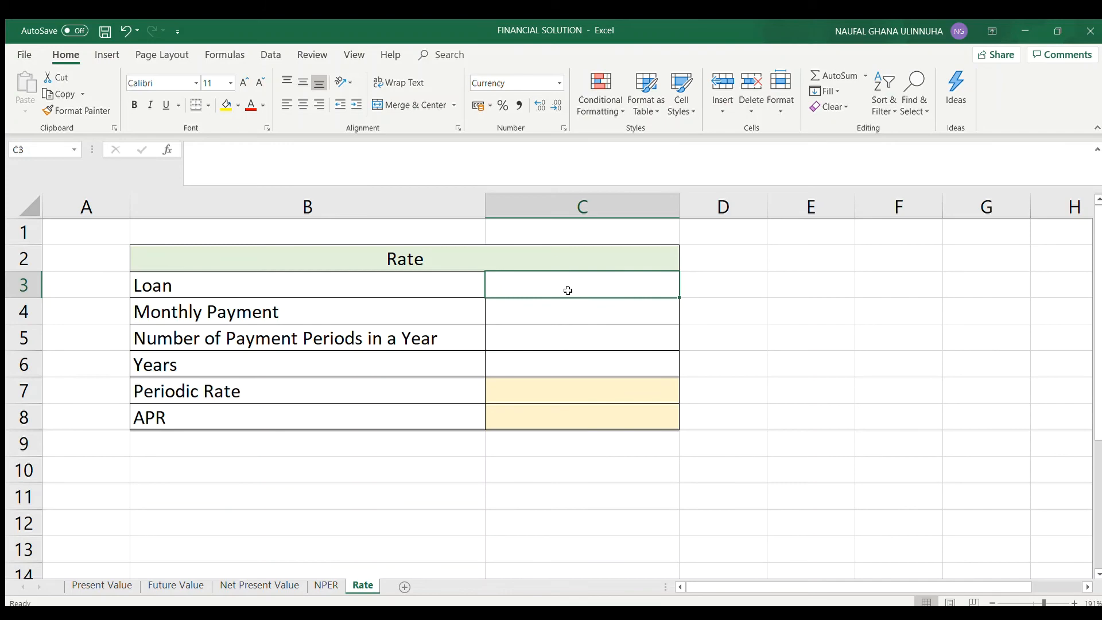
pyautogui.write('100.000.')
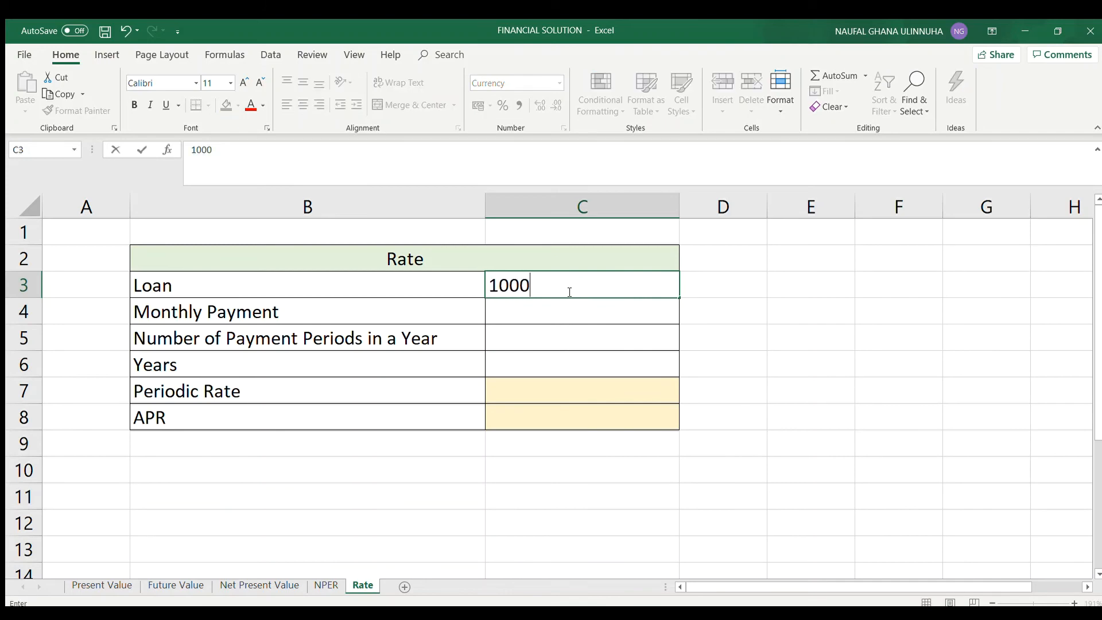
pyautogui.write('00000')
pyautogui.press('Return')
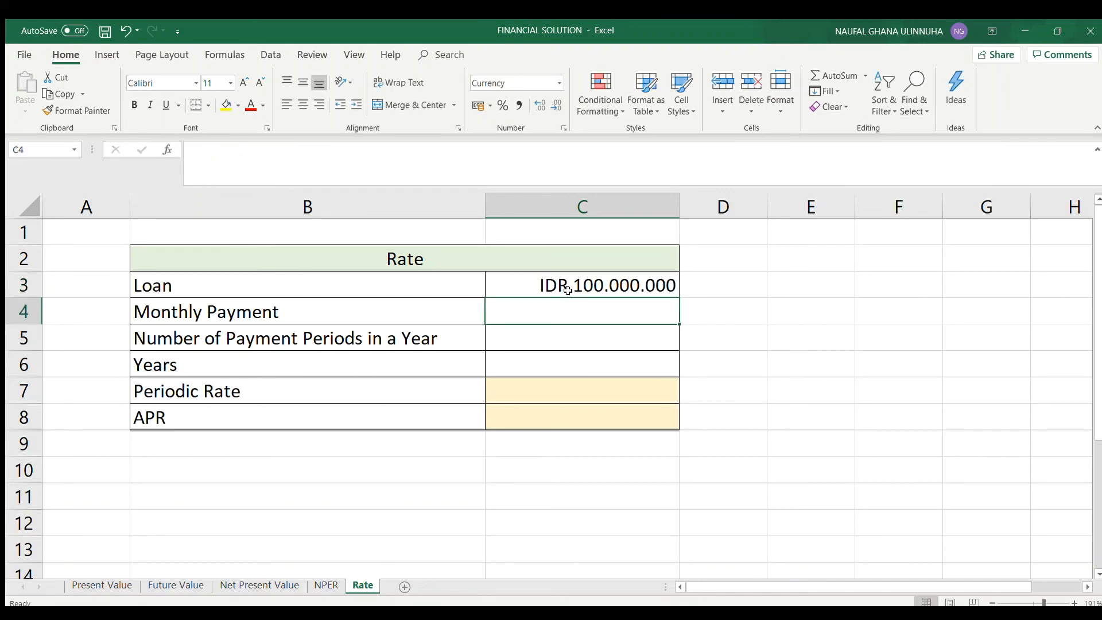
# Step: Enter a monthly payment of 2000000 in C4
pyautogui.write('2')
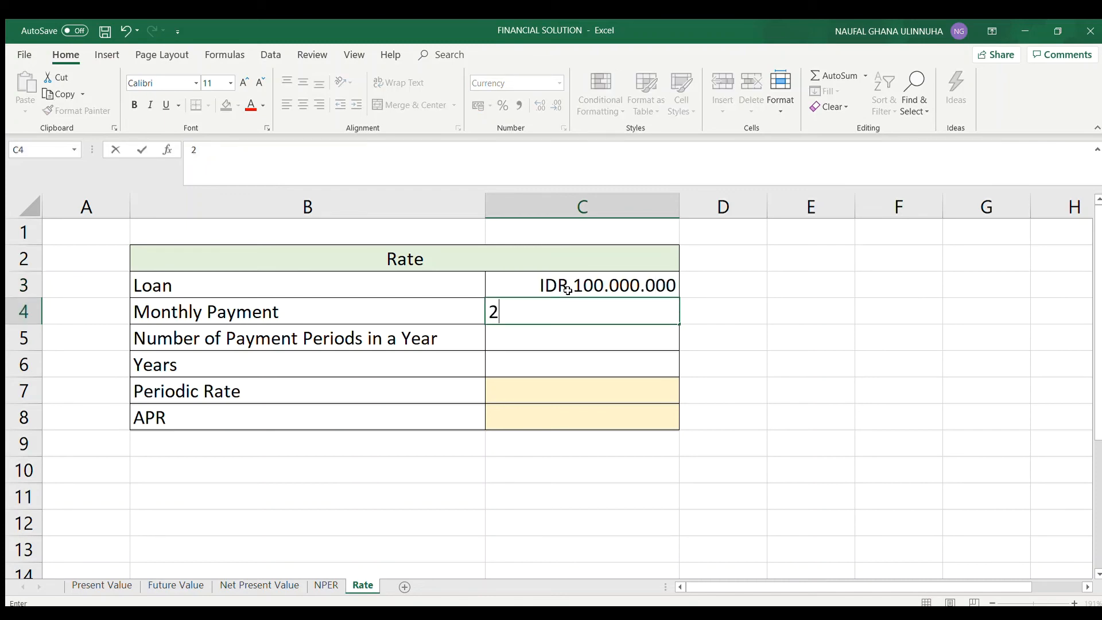
pyautogui.write('.000.0000000')
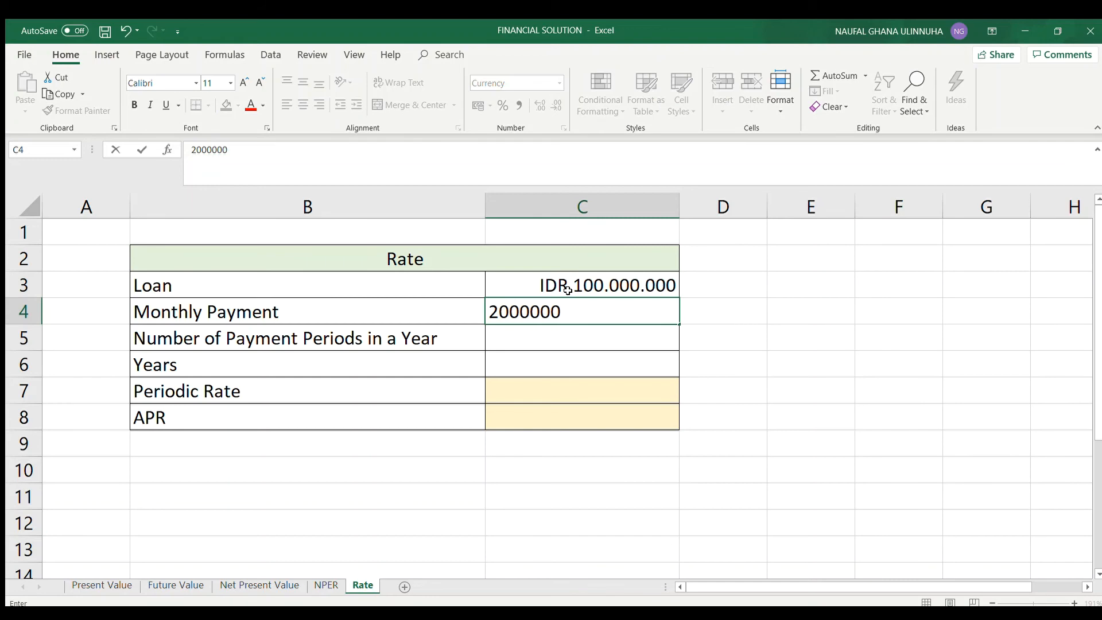
pyautogui.press('Return')
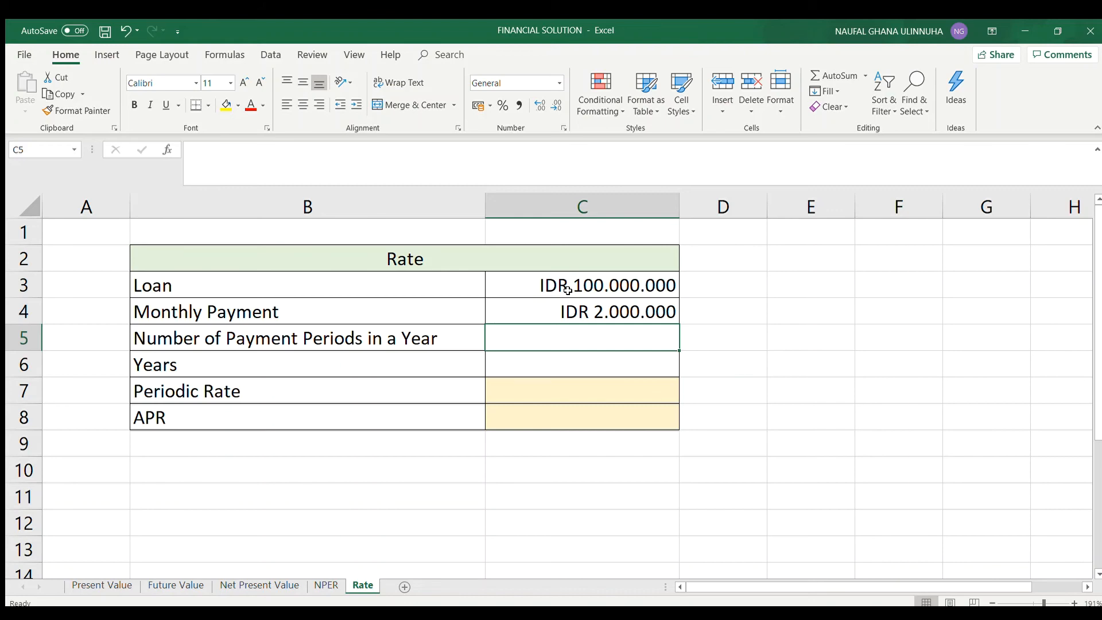
# Step: Enter 12 payment periods in a year in C5 and a term of 5 years in C6
pyautogui.write('12')
pyautogui.press('Return')
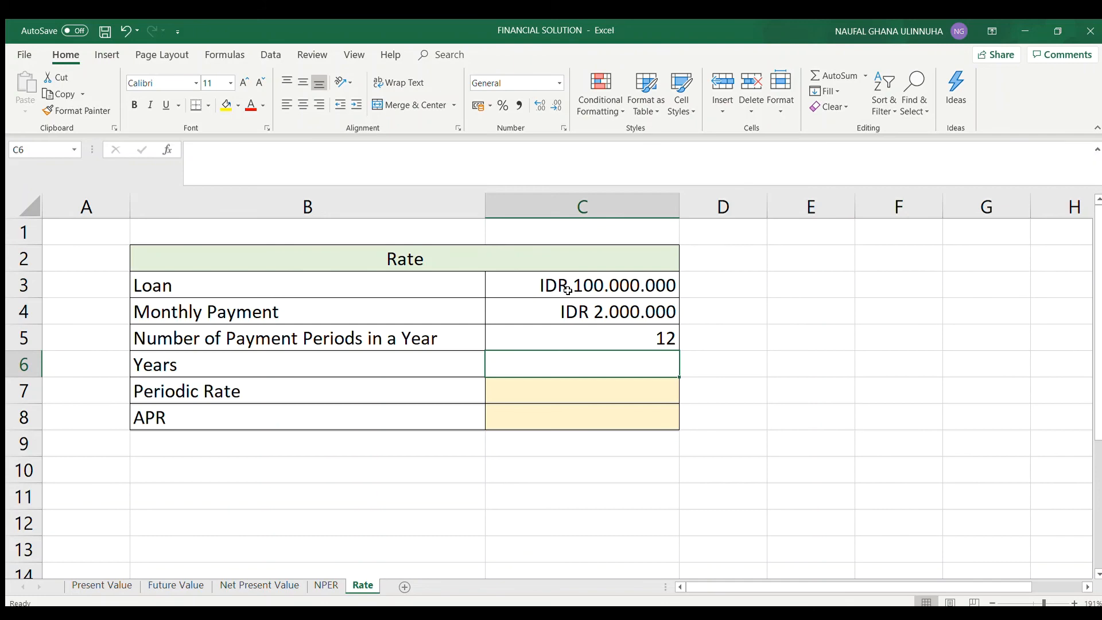
pyautogui.write('5')
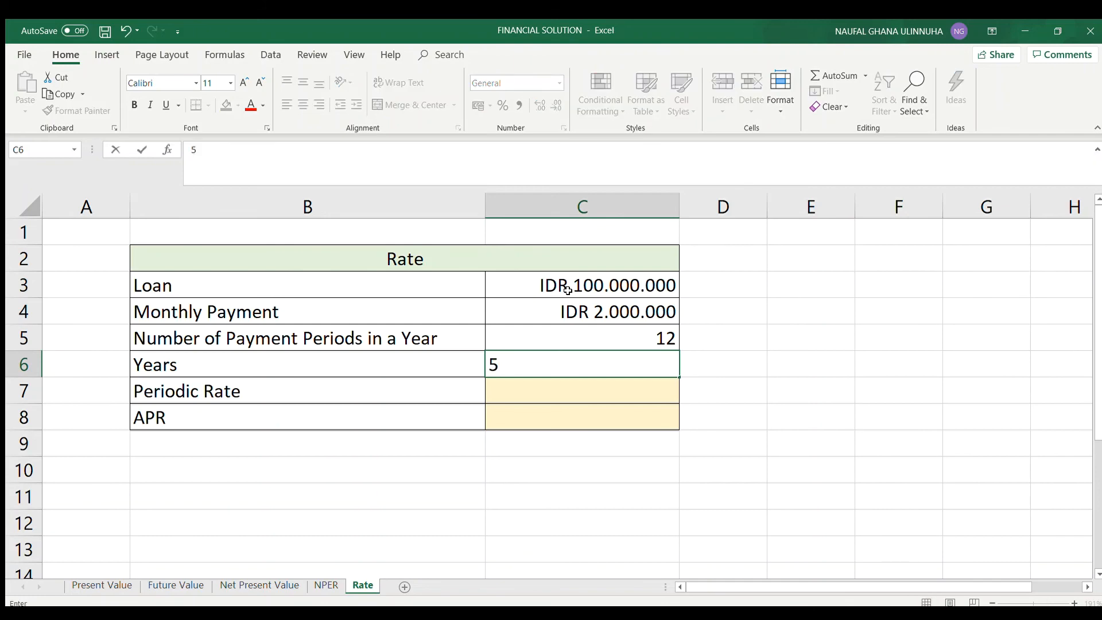
pyautogui.press('Return')
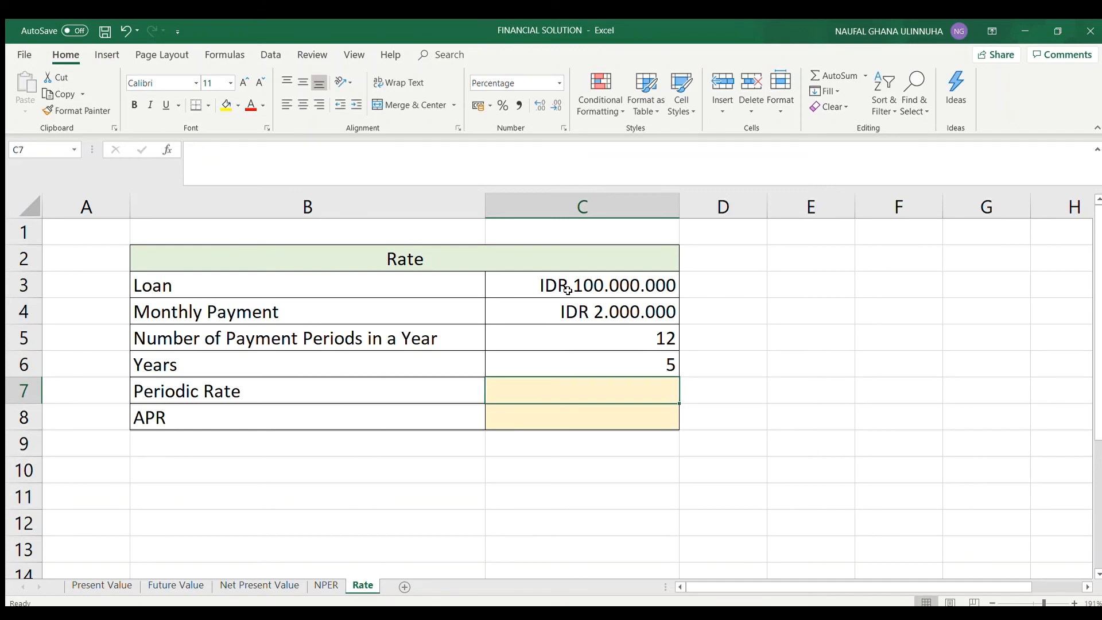
# Step: Calculate the periodic rate in C7 with the formula =RATE(C5*C6;-C4;C3)
pyautogui.write('=')
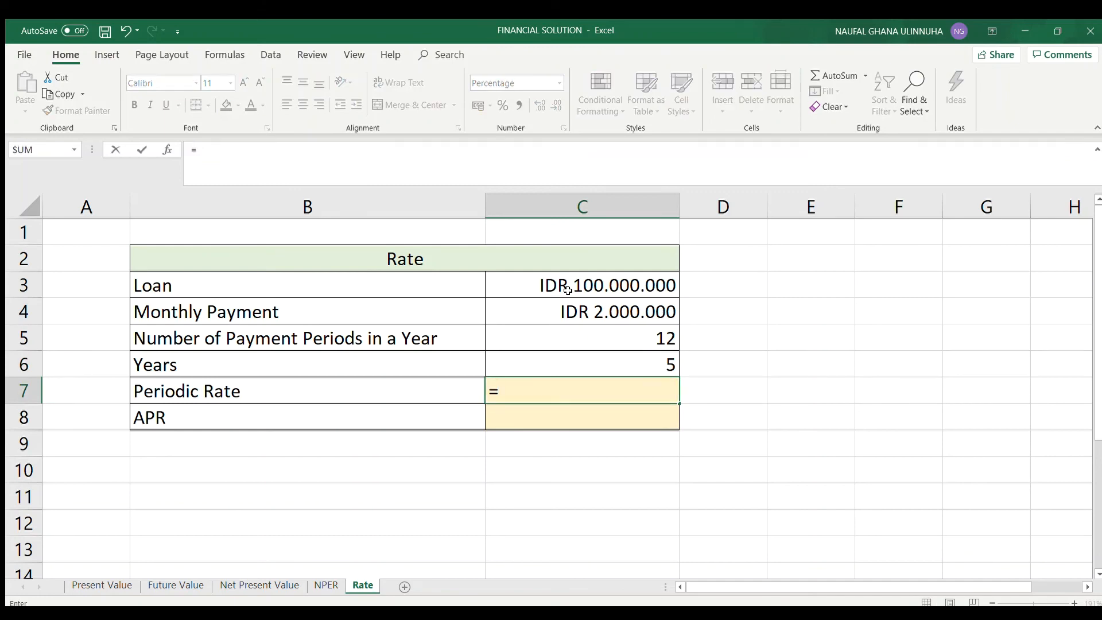
pyautogui.write('rayte')
pyautogui.press('BackSpace')
pyautogui.press('BackSpace')
pyautogui.press('BackSpace')
pyautogui.write('te(')
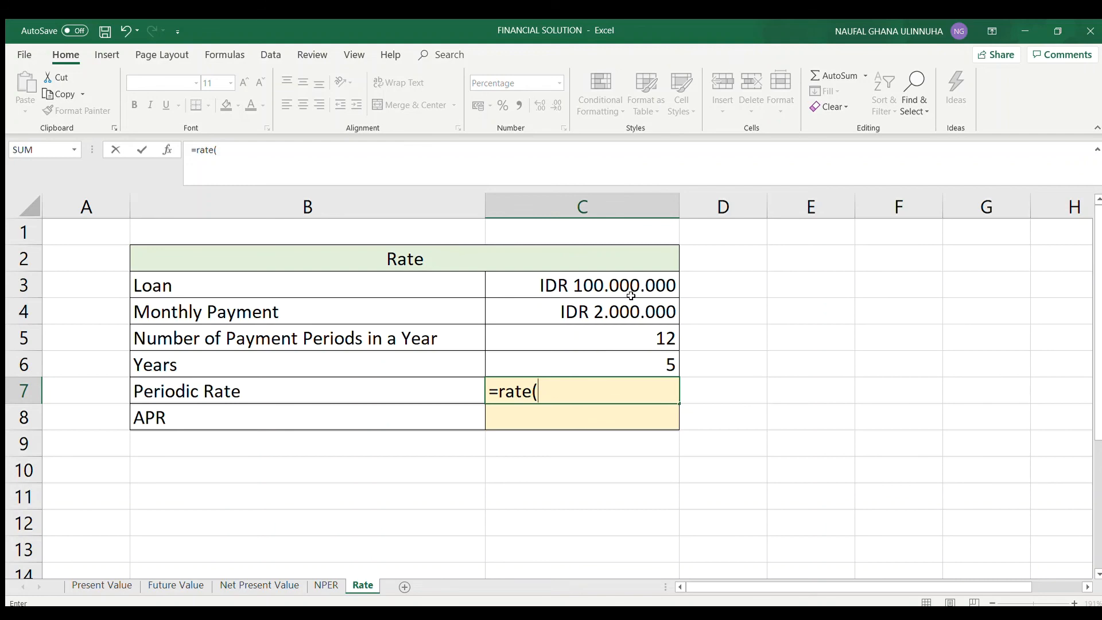
pyautogui.click(587, 335)
pyautogui.write('*')
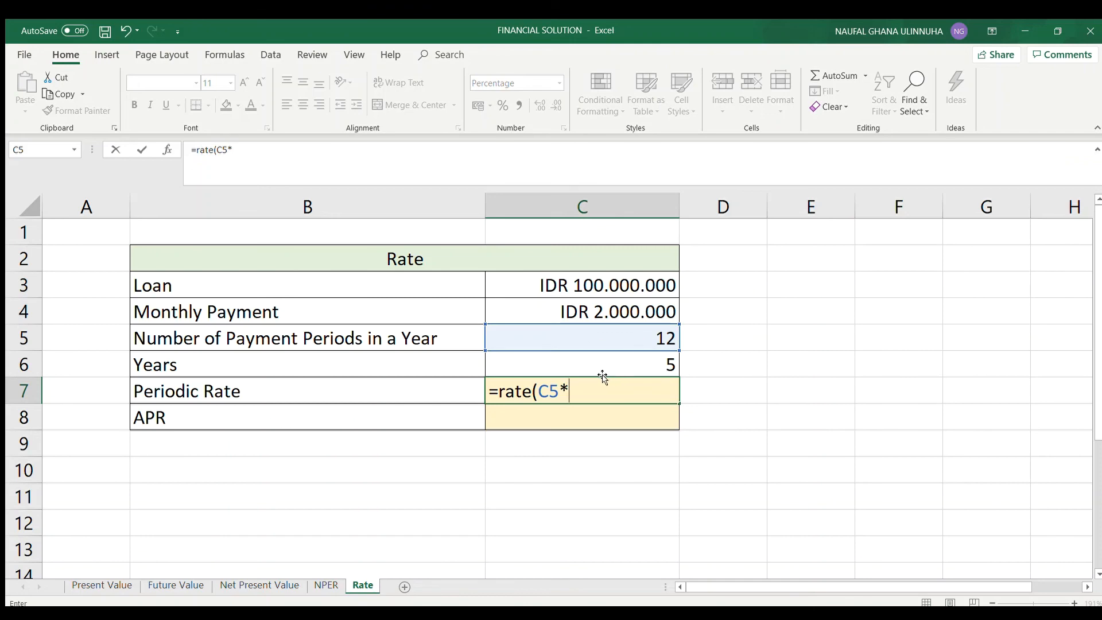
pyautogui.click(584, 367)
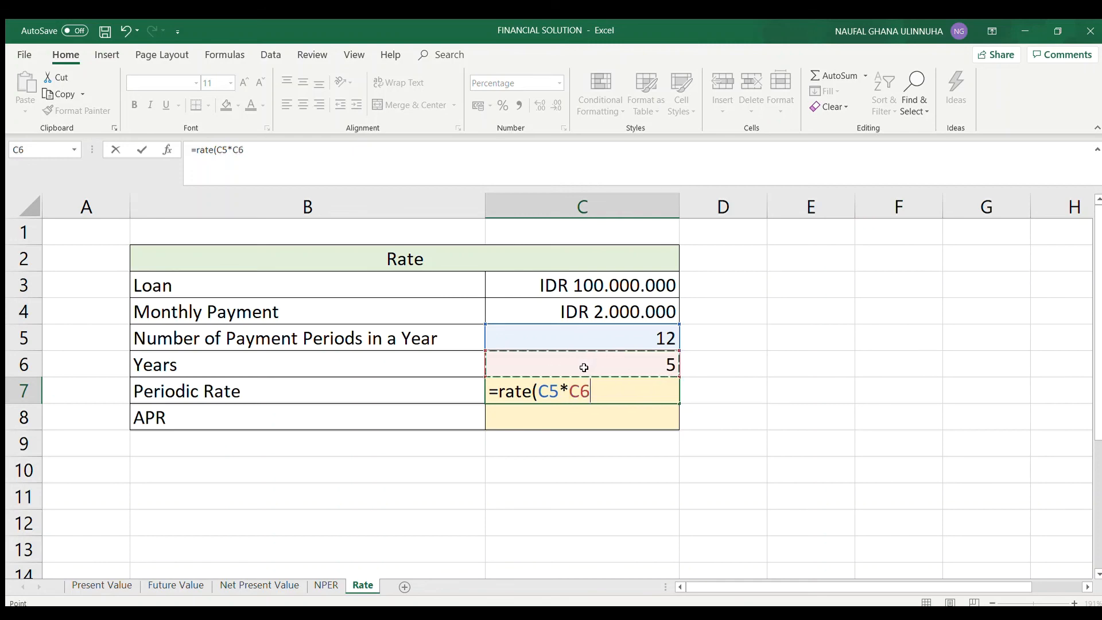
pyautogui.write(';-')
pyautogui.click(599, 311)
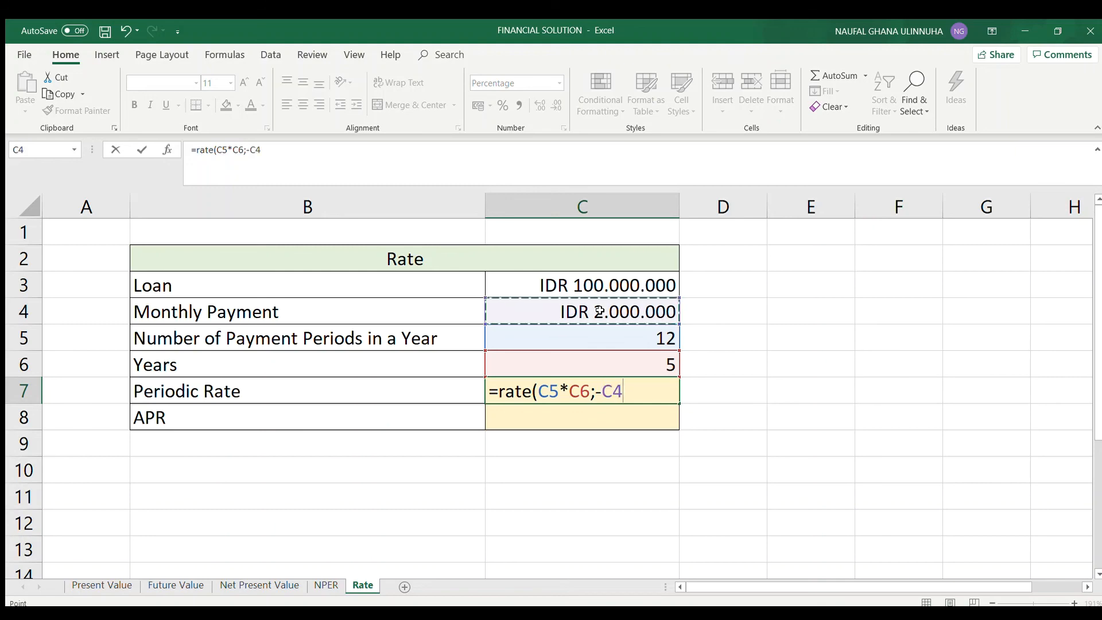
pyautogui.write(';')
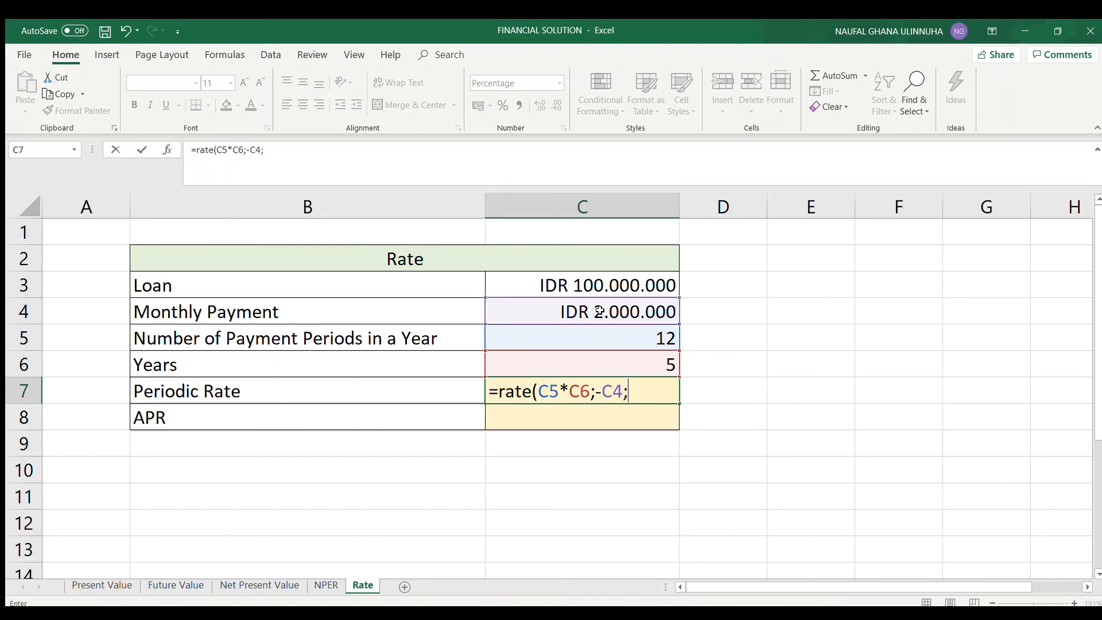
pyautogui.click(556, 285)
pyautogui.write(')')
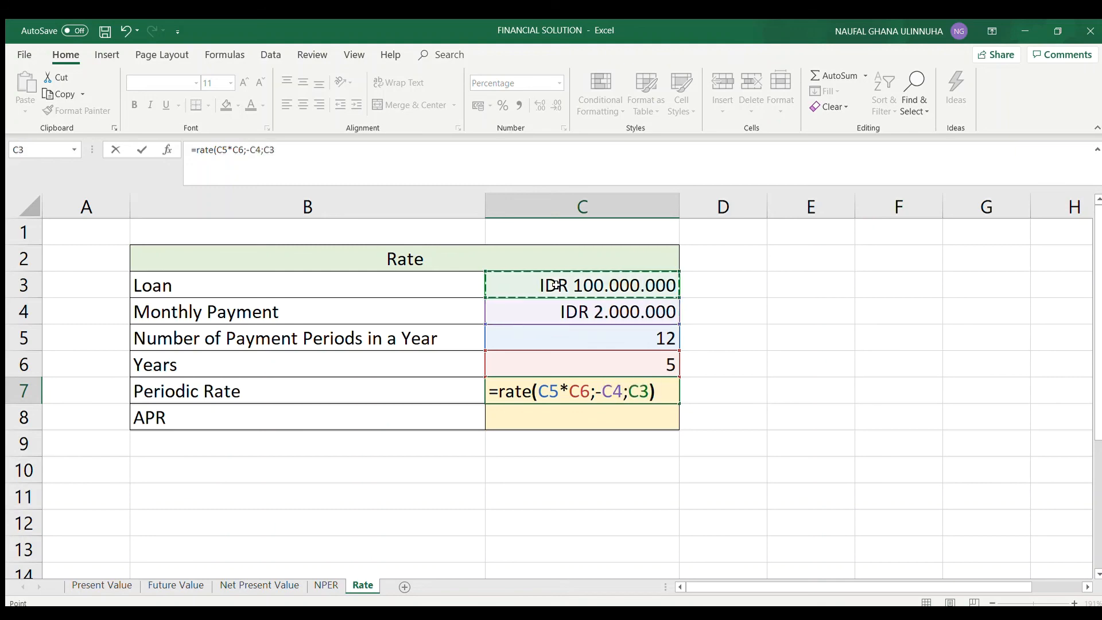
pyautogui.press('Return')
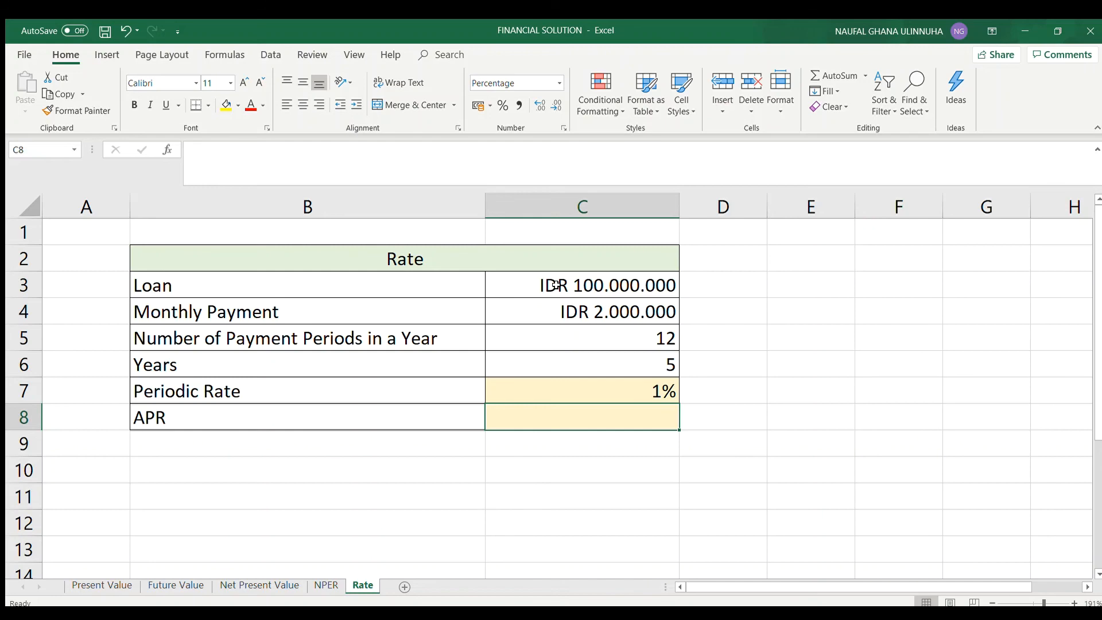
# Step: Calculate the APR in C8 by multiplying the periodic rate by the payment periods in a year, using =C7*C5
pyautogui.write('=')
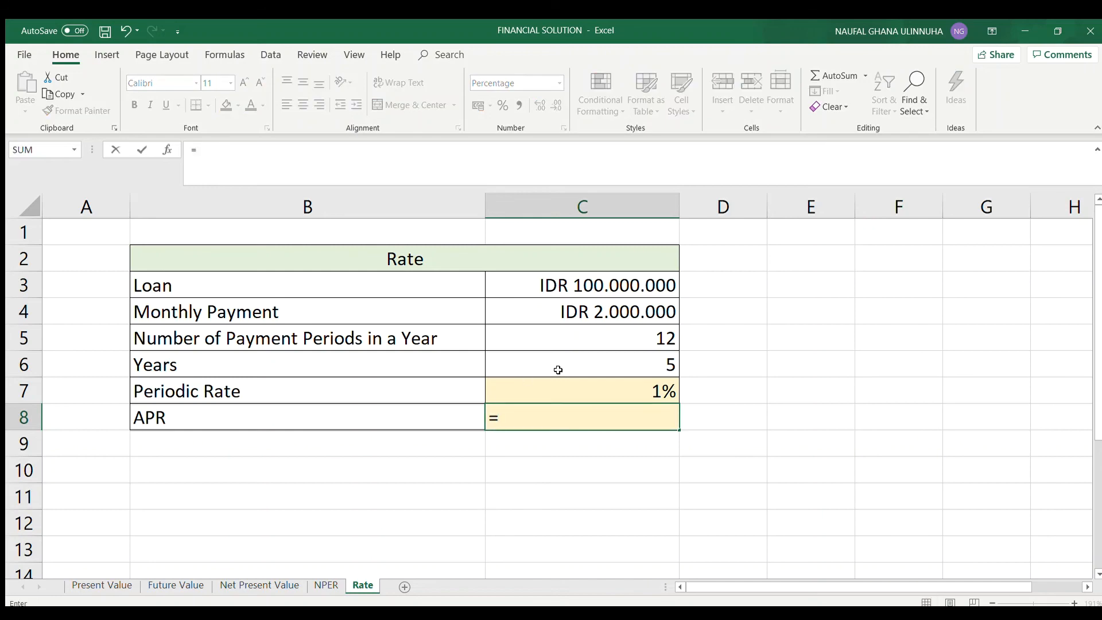
pyautogui.click(586, 392)
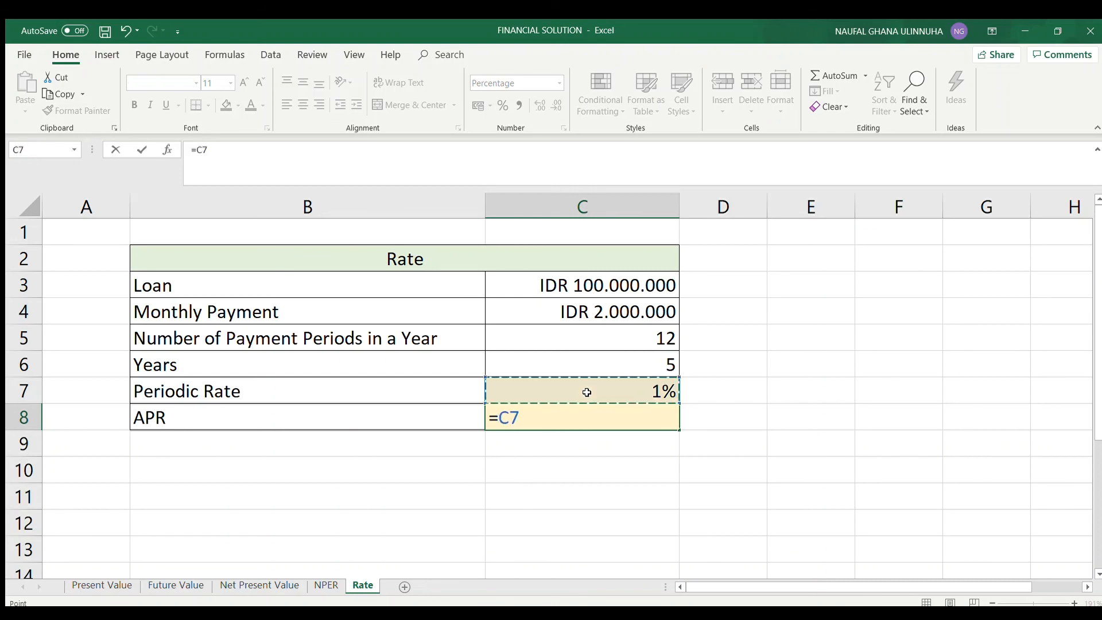
pyautogui.write('*')
pyautogui.click(548, 341)
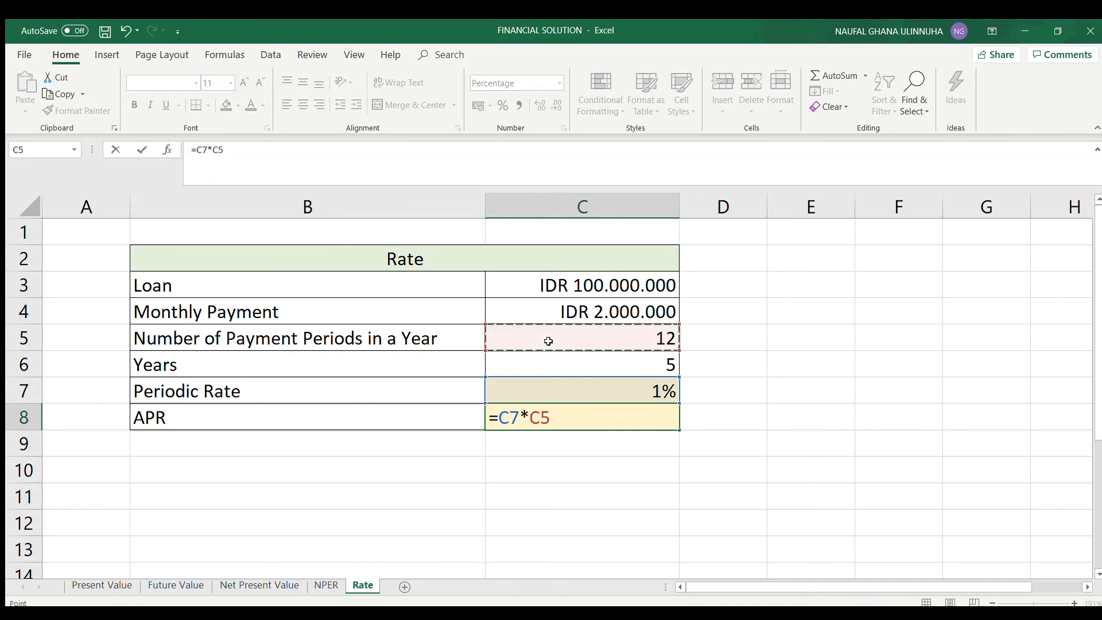